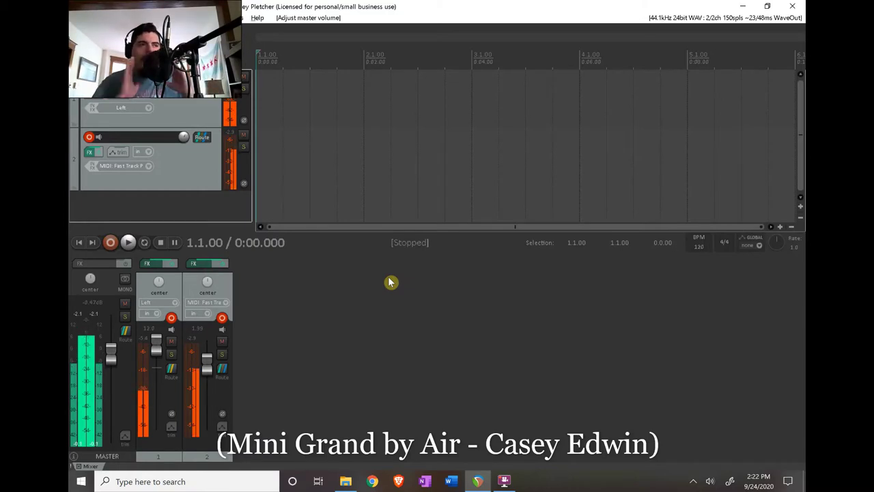
# Open track 2's FX chain and display the VSTi: Mini Grand piano interface.
pyautogui.click(201, 265)
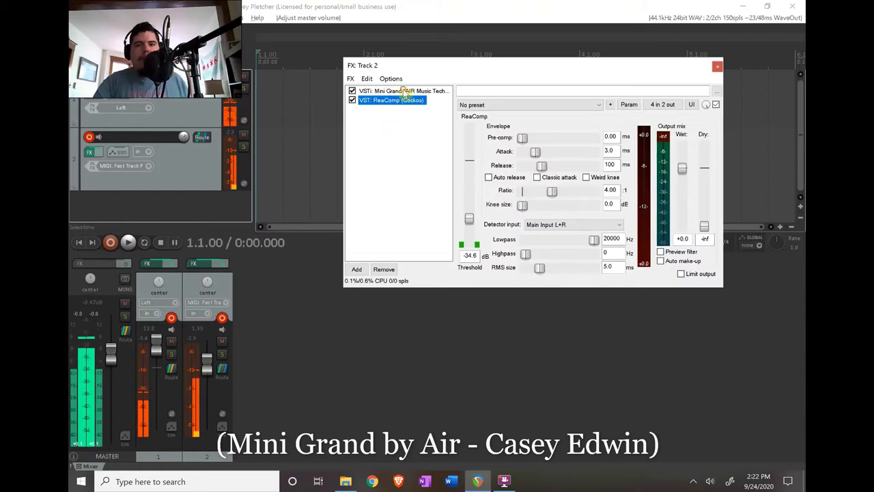
pyautogui.click(386, 90)
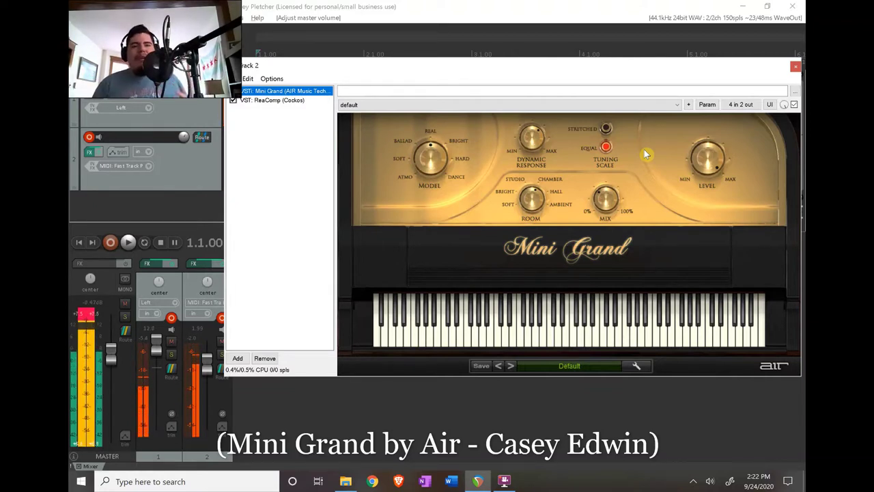
# Lower the master fader to about -7.94 dB and reset the master peak/clip readout.
pyautogui.moveTo(117, 357); pyautogui.dragTo(116, 360)
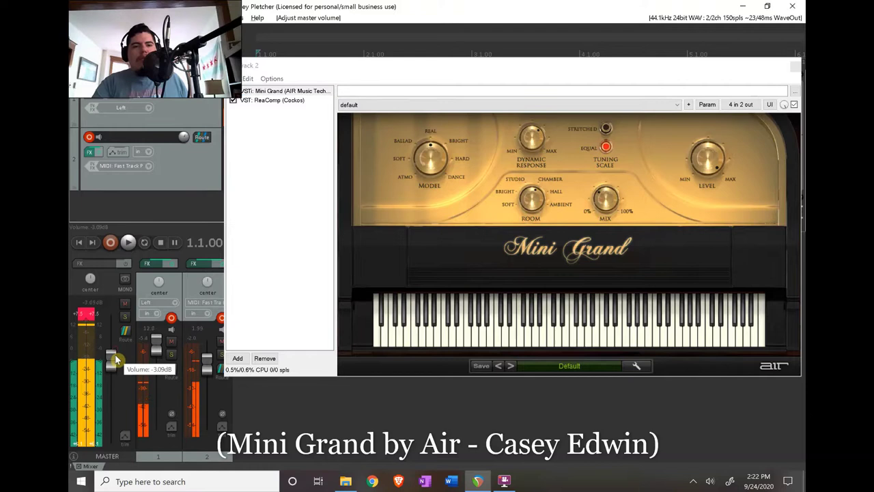
pyautogui.click(86, 314)
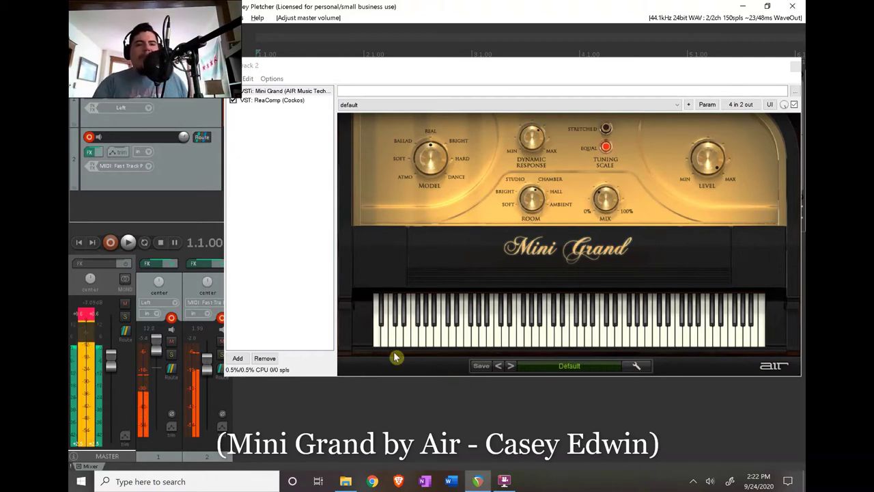
pyautogui.moveTo(106, 355); pyautogui.dragTo(107, 366)
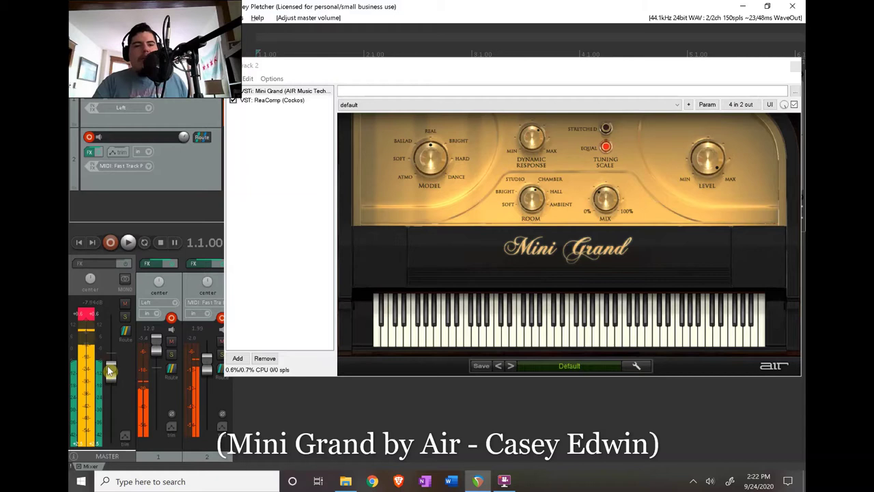
pyautogui.click(93, 316)
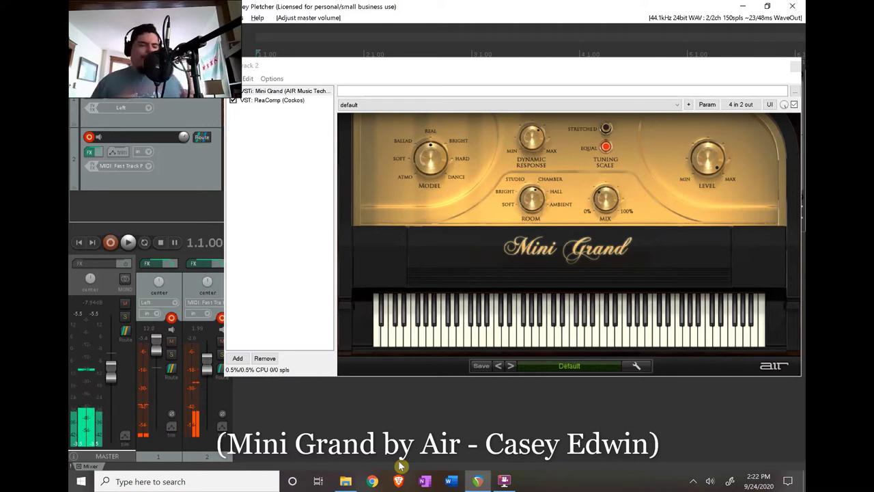
pyautogui.click(84, 316)
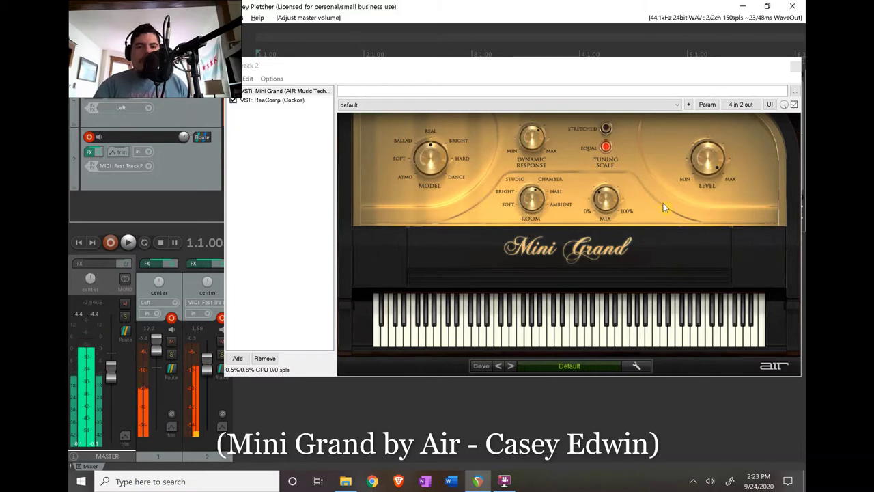
pyautogui.click(573, 366)
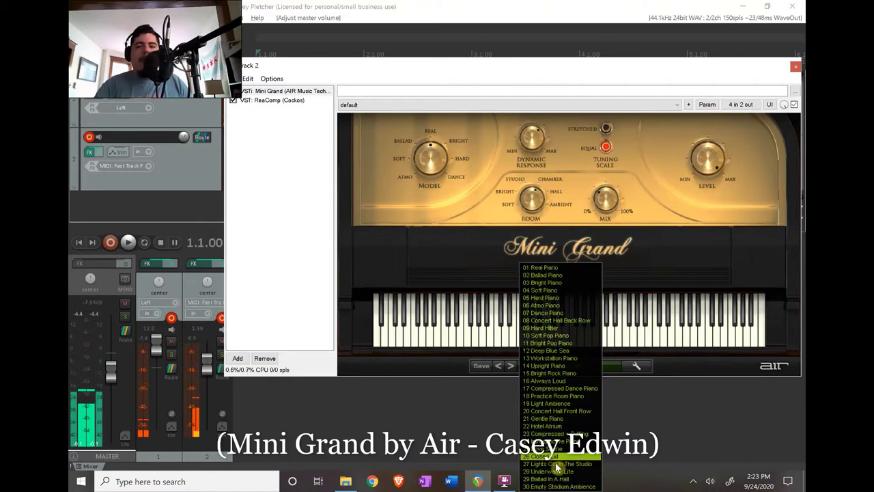
pyautogui.click(439, 377)
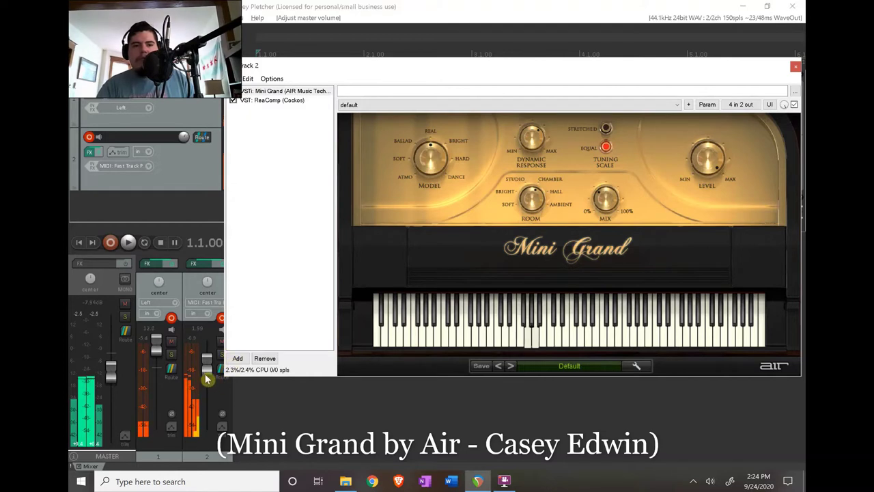
# Raise track 2's fader to about +10 dB and the master fader to -3.33 dB.
pyautogui.moveTo(207, 378); pyautogui.dragTo(208, 353)
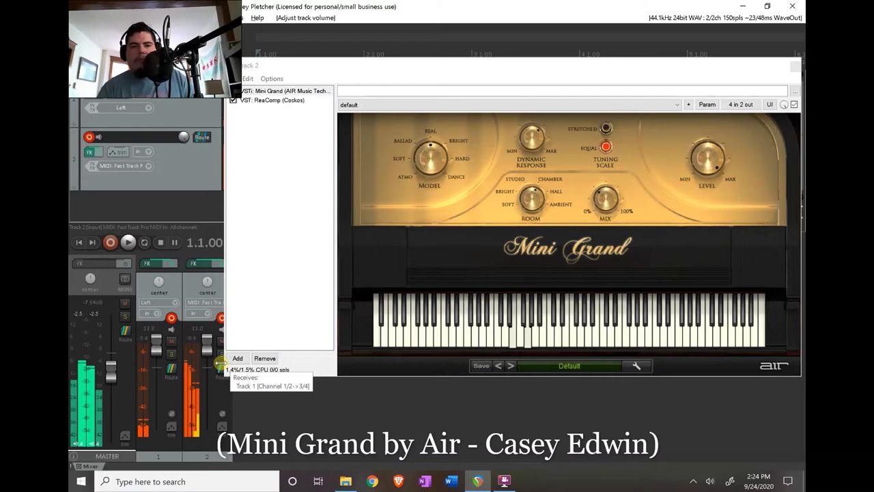
pyautogui.moveTo(112, 375); pyautogui.dragTo(114, 356)
pyautogui.moveTo(113, 355)
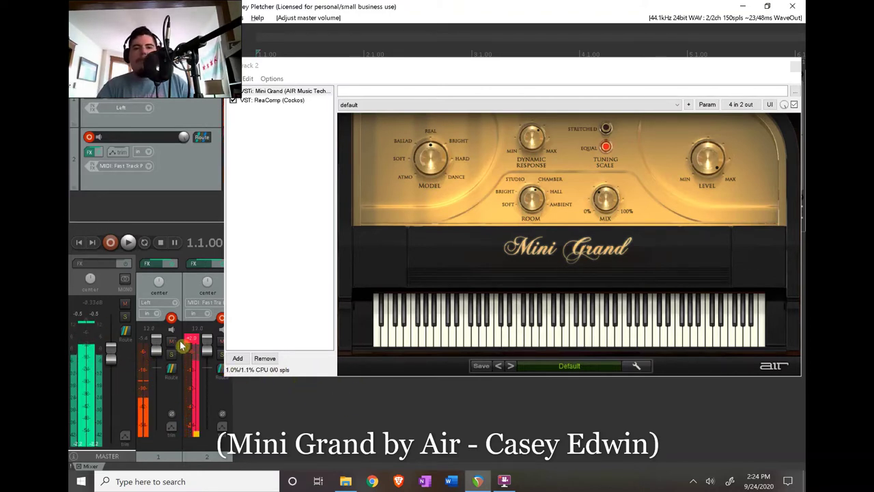
# Load Mini Grand's 02 Ballad Piano preset and push the master fader to about +0.9 dB.
pyautogui.click(557, 369)
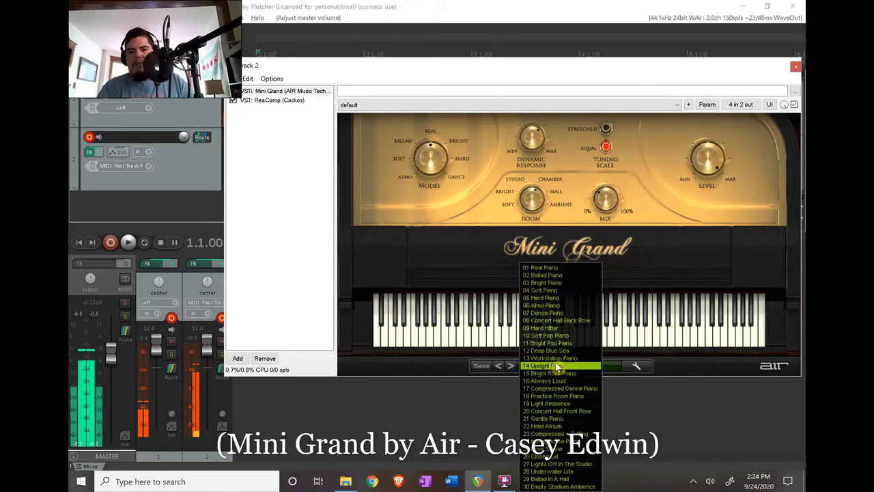
pyautogui.click(549, 275)
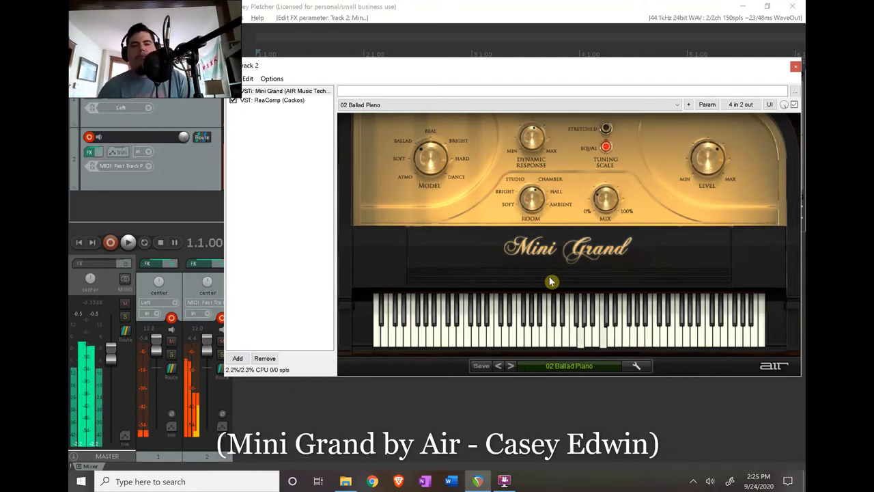
pyautogui.moveTo(107, 362); pyautogui.dragTo(97, 339)
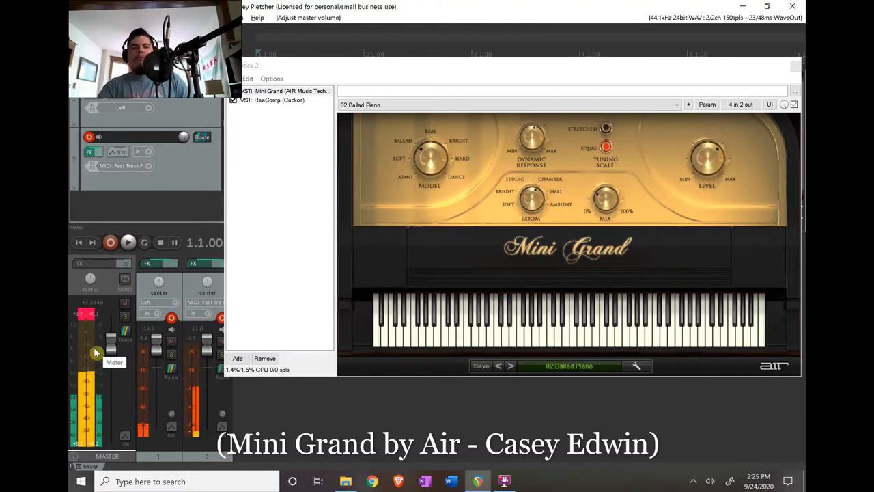
# Lower the master volume to about -8 dB and reset its clip indicator.
pyautogui.moveTo(111, 342); pyautogui.dragTo(111, 361)
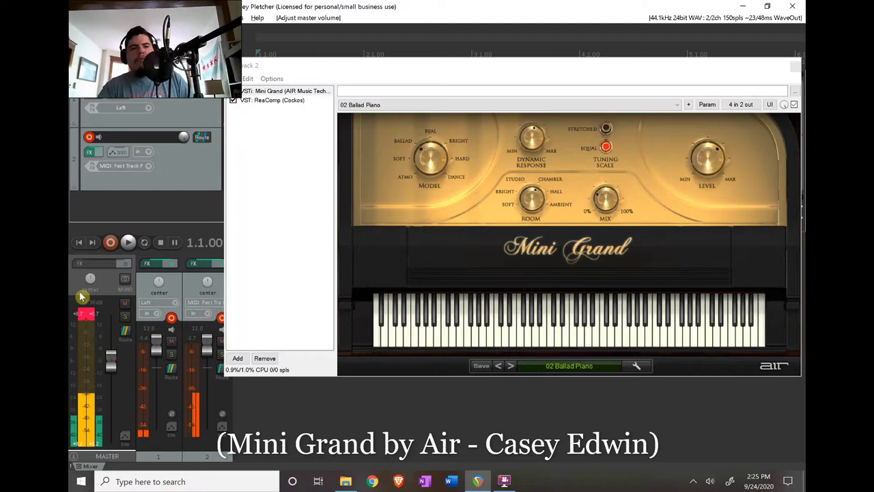
pyautogui.click(81, 314)
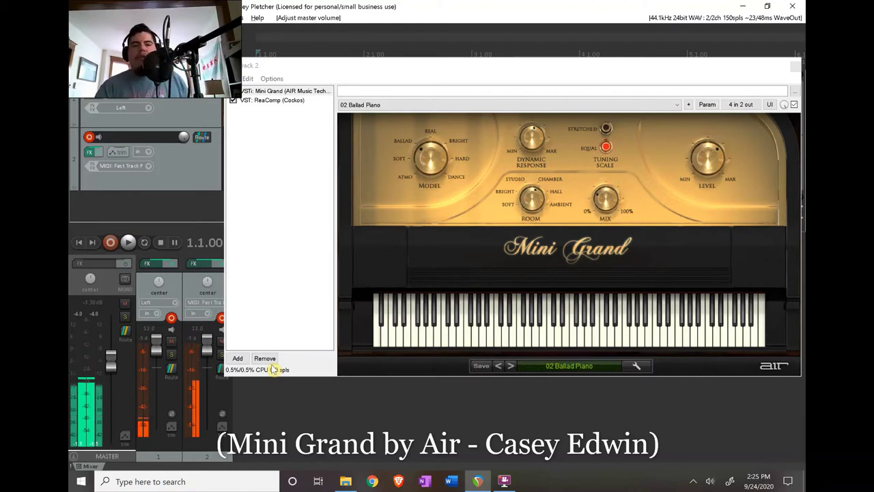
pyautogui.moveTo(111, 358); pyautogui.dragTo(114, 374)
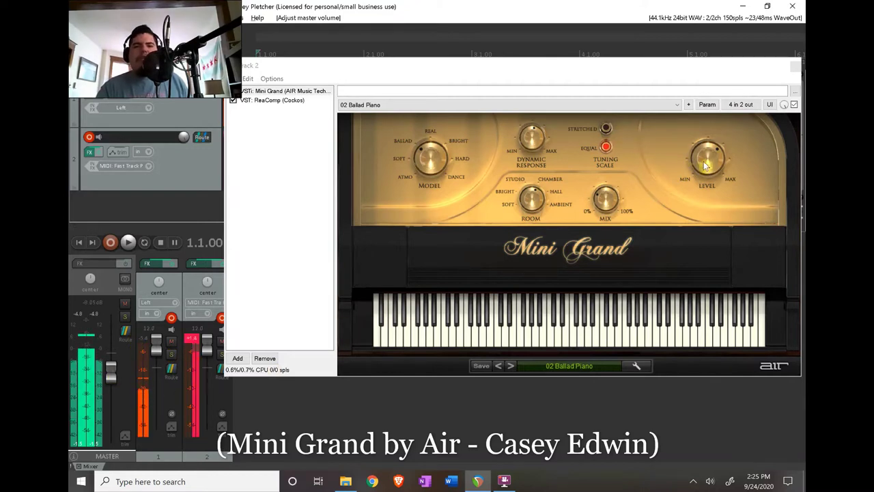
# Turn Mini Grand's Level to +12 dB, clear clip indicators, and settle the master near -3.9 dB.
pyautogui.moveTo(708, 158); pyautogui.dragTo(712, 69)
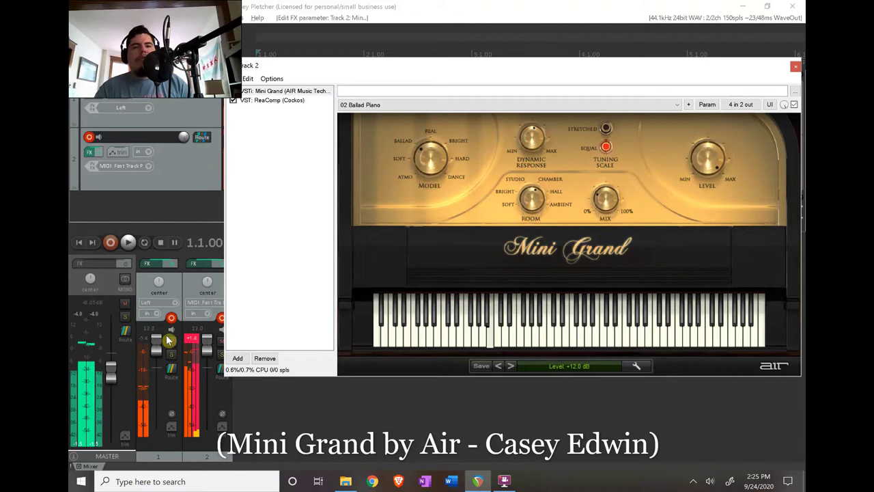
pyautogui.click(194, 345)
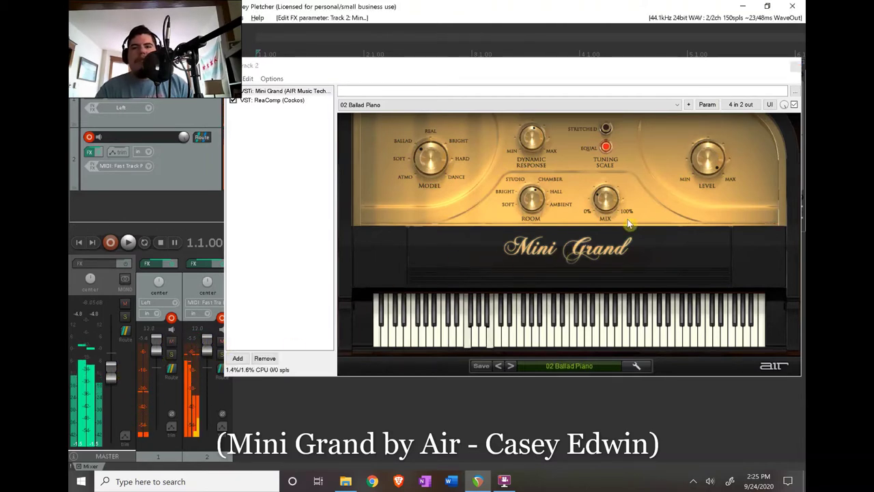
pyautogui.moveTo(122, 366)
pyautogui.mouseDown()
pyautogui.moveTo(113, 369)
pyautogui.moveTo(117, 351)
pyautogui.mouseUp()
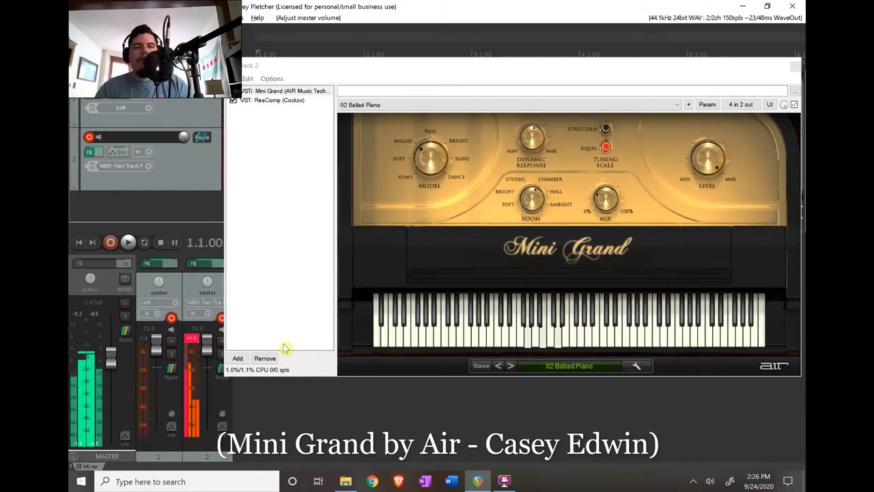
pyautogui.click(81, 318)
pyautogui.moveTo(111, 355); pyautogui.dragTo(110, 362)
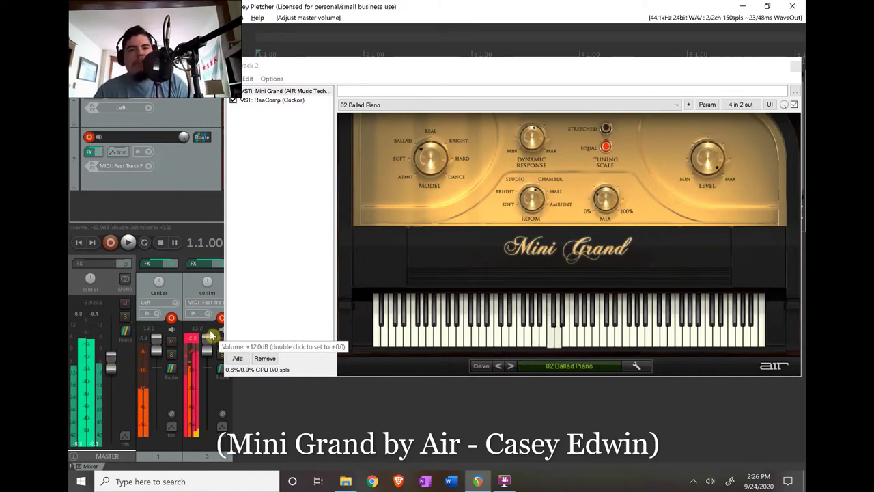
# Raise track 2's ReaComp threshold to -27.9 dB, then reselect Mini Grand in the FX chain.
pyautogui.click(217, 266)
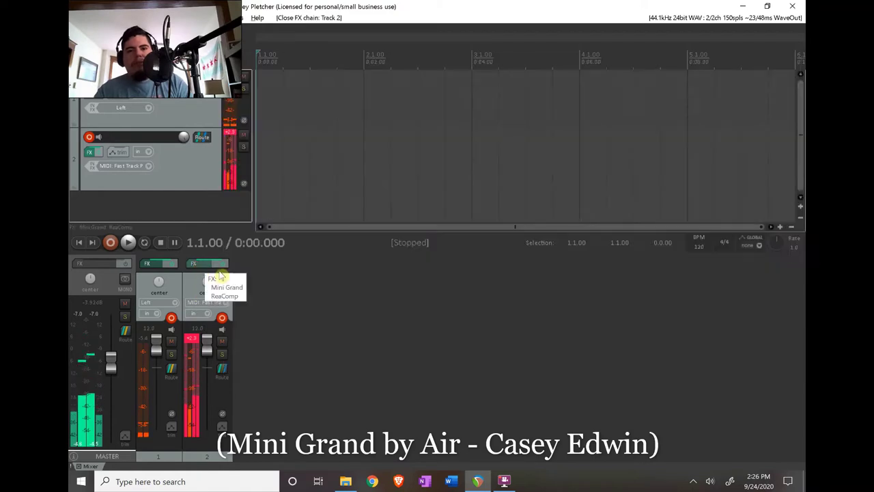
pyautogui.click(200, 267)
pyautogui.click(263, 101)
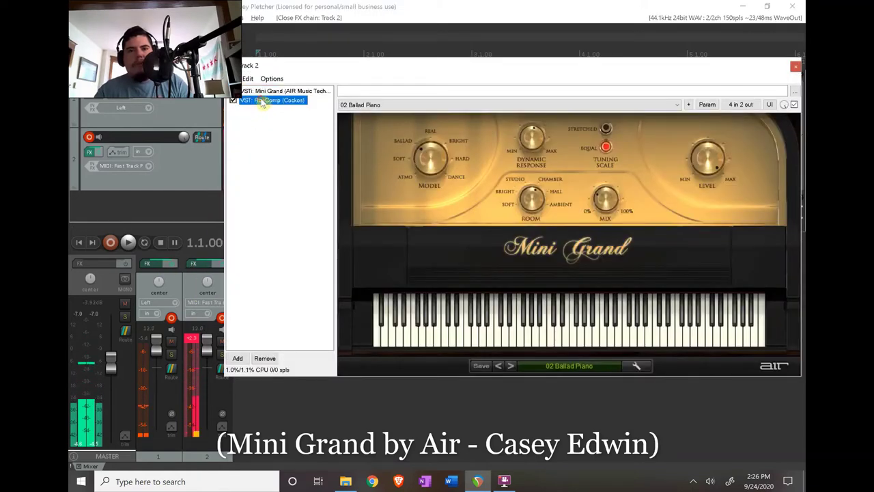
pyautogui.moveTo(350, 220); pyautogui.dragTo(349, 213)
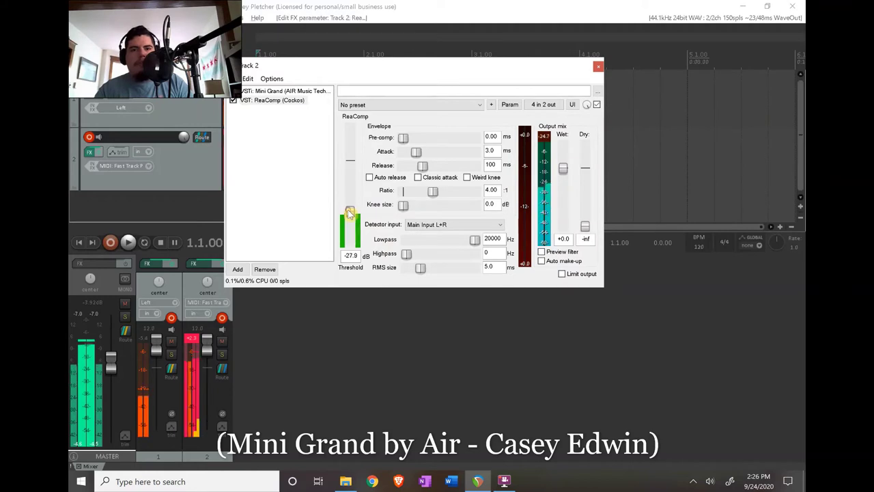
pyautogui.click(283, 91)
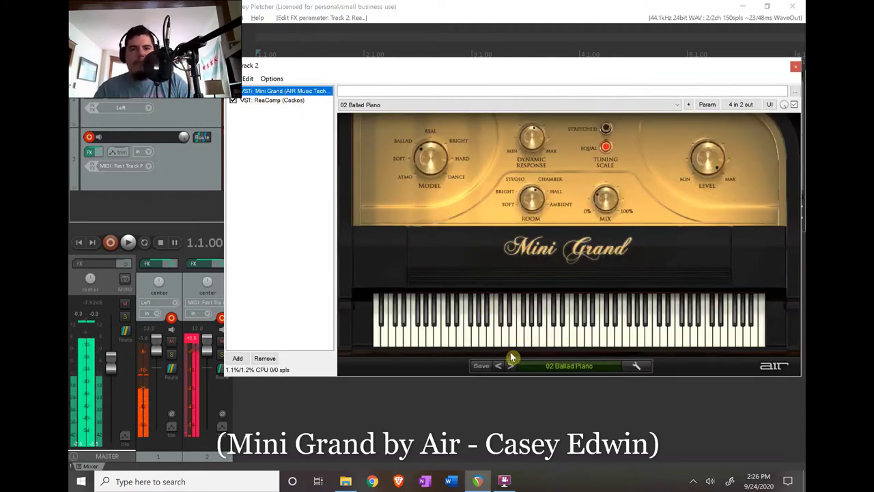
# Pick the 03 Bright Piano preset from Mini Grand's preset dropdown.
pyautogui.click(549, 364)
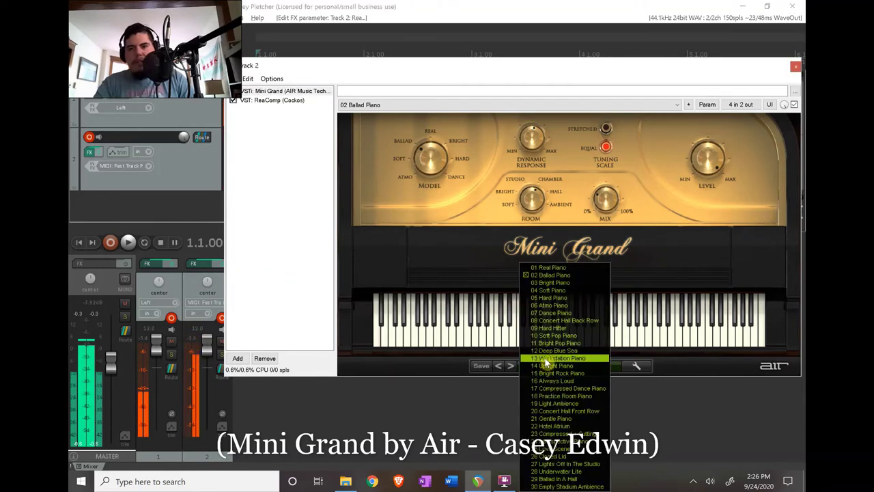
pyautogui.click(553, 285)
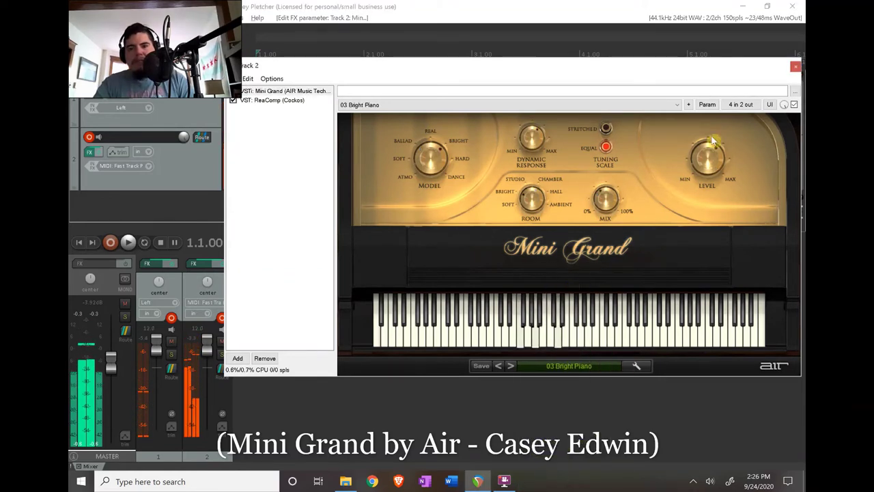
pyautogui.moveTo(702, 137)
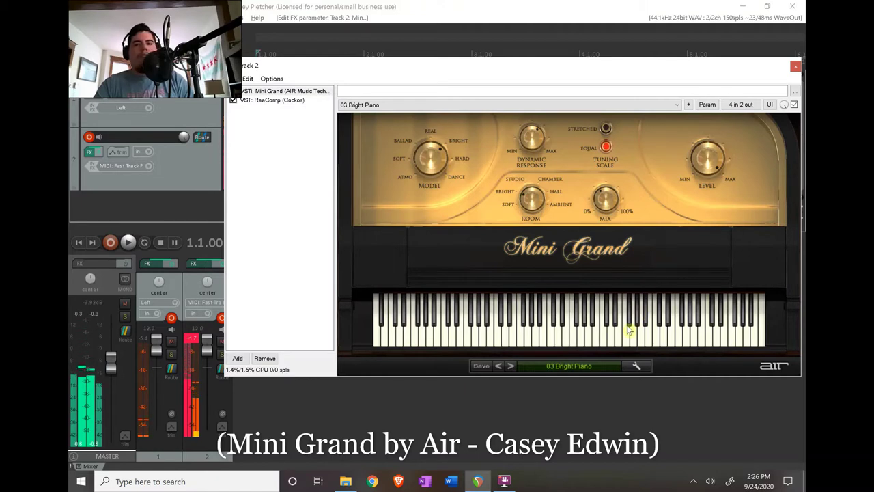
# Switch Mini Grand to 05 Hard Piano and turn its Level knob up to +12.0 dB.
pyautogui.click(566, 368)
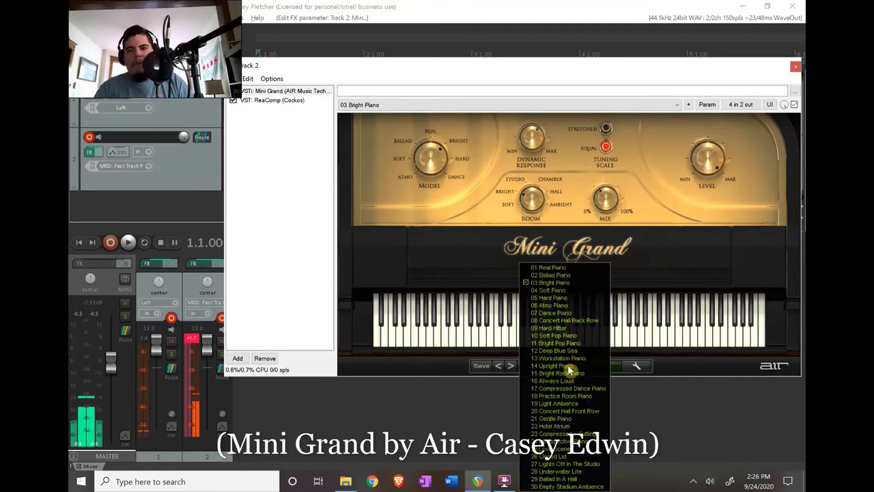
pyautogui.click(574, 298)
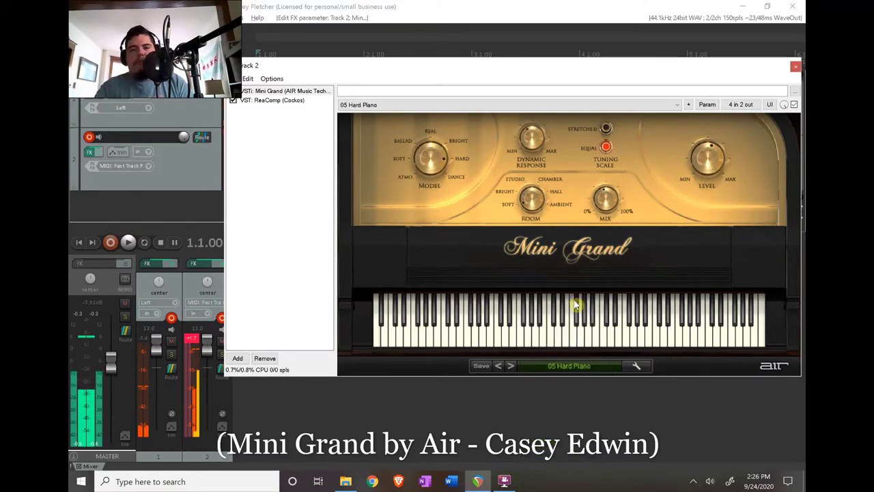
pyautogui.moveTo(727, 167); pyautogui.dragTo(700, 184)
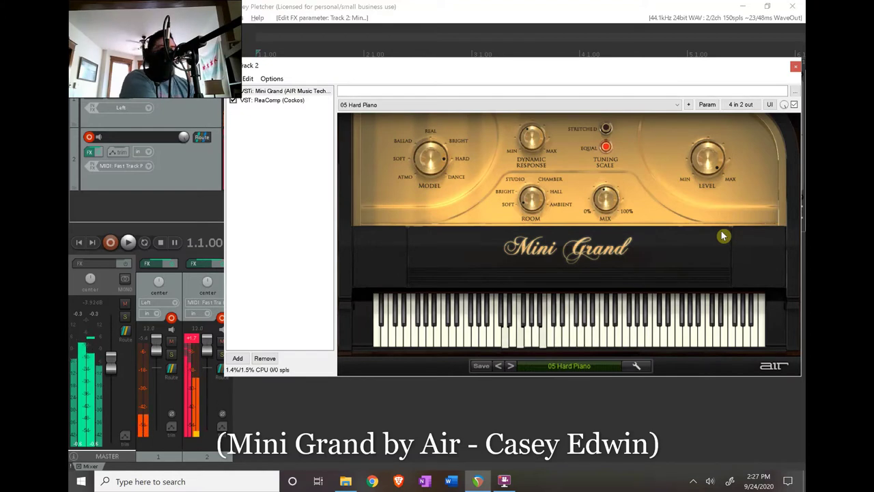
# Load 06 Atmo Piano, compare it against 05 Hard Piano, then settle back on 06 Atmo Piano.
pyautogui.click(565, 367)
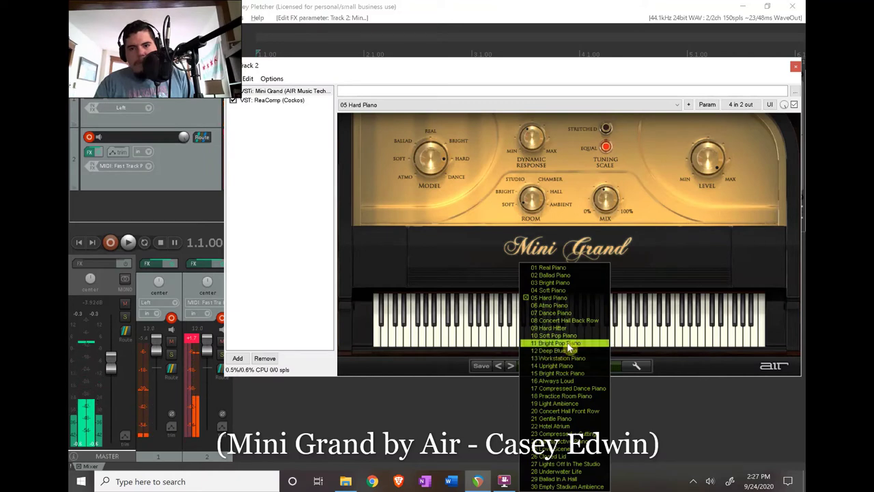
pyautogui.click(561, 304)
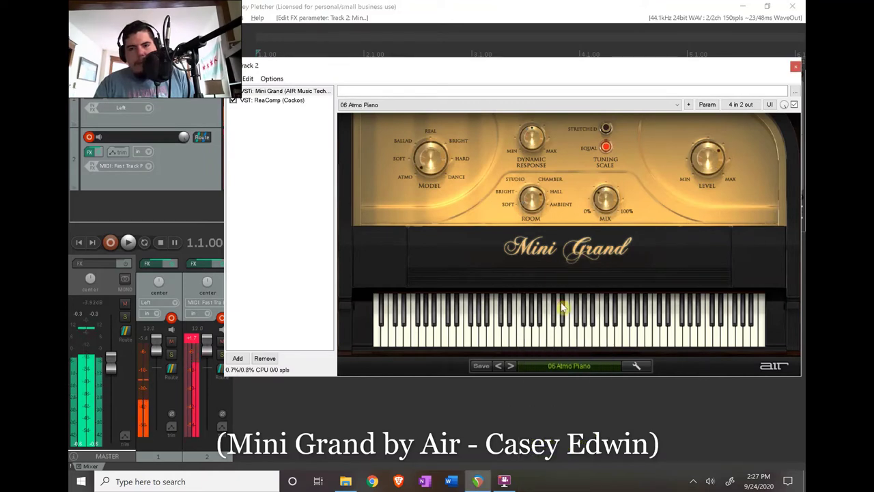
pyautogui.click(710, 160)
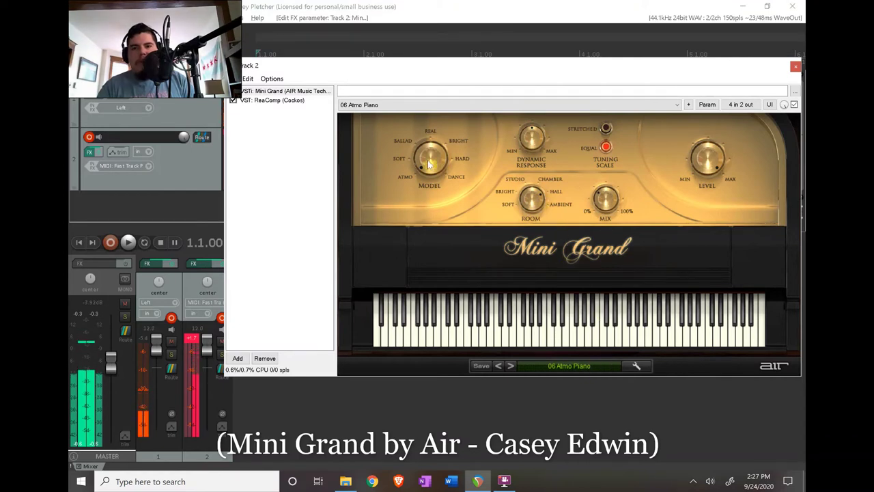
pyautogui.click(578, 367)
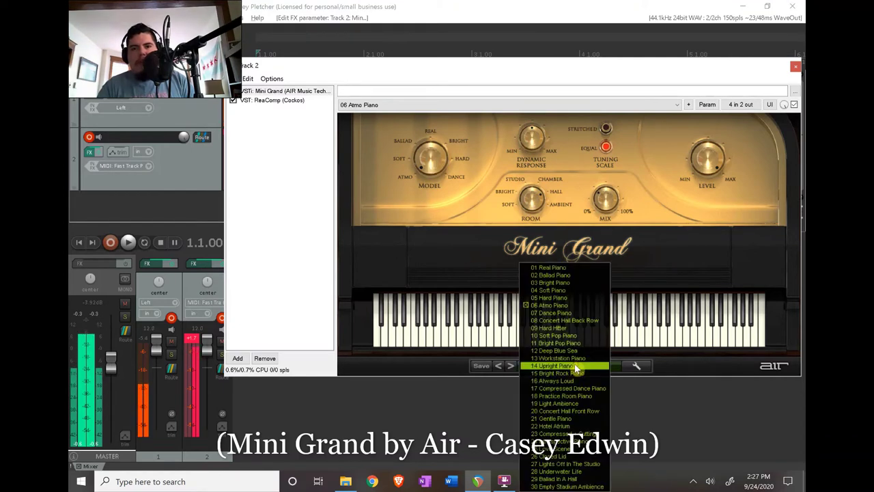
pyautogui.click(568, 298)
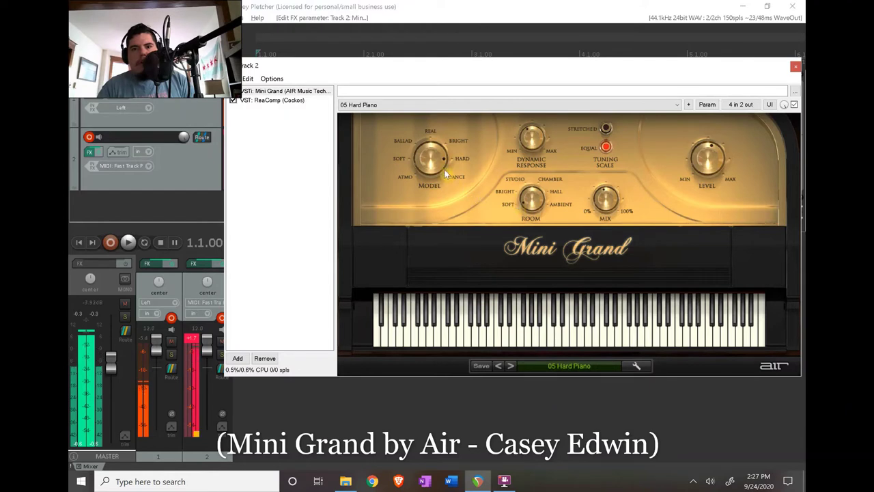
pyautogui.click(571, 367)
pyautogui.click(553, 311)
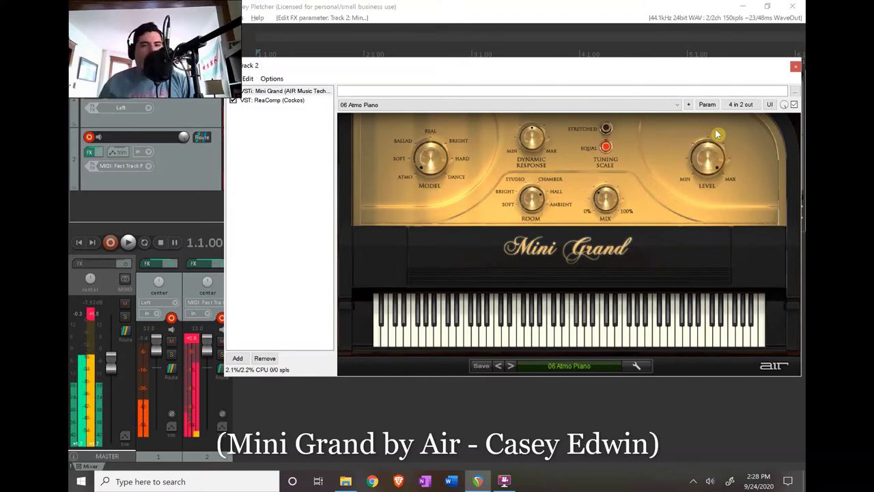
# Select 07 Dance Piano from Mini Grand's preset dropdown.
pyautogui.click(586, 371)
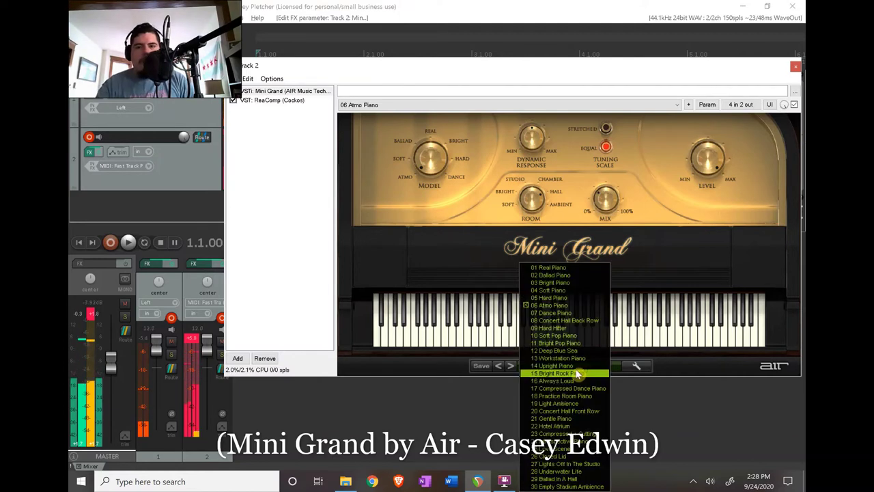
pyautogui.click(573, 314)
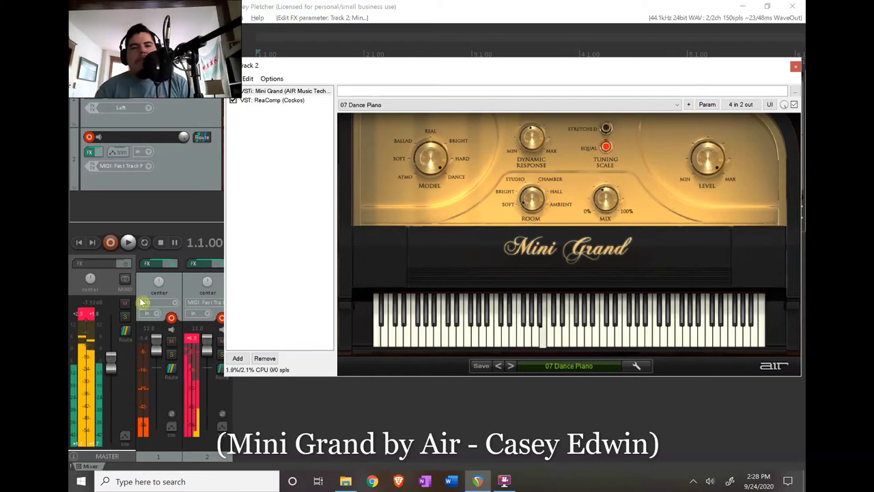
# Pick 08 Concert Hall Back Row from the Mini Grand preset dropdown.
pyautogui.click(565, 366)
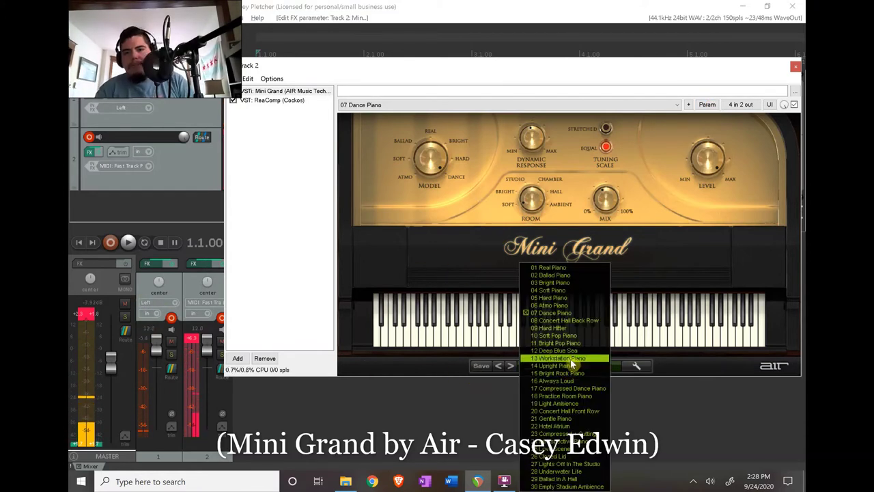
pyautogui.click(565, 322)
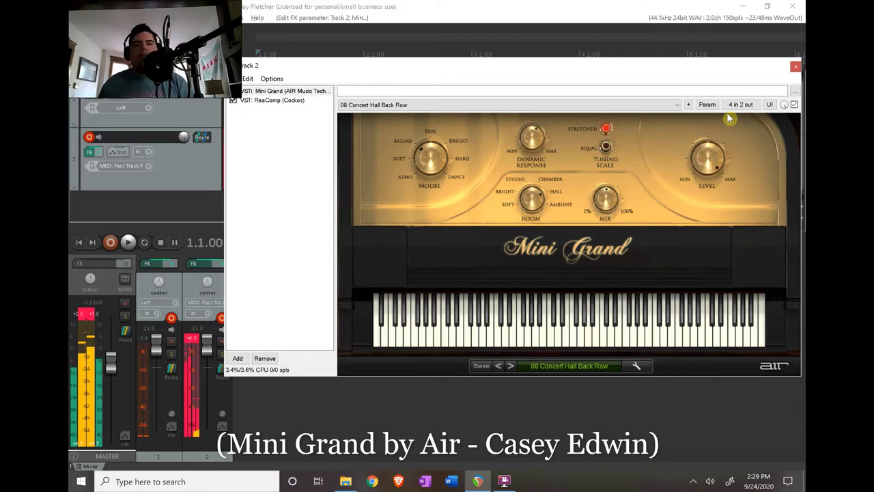
pyautogui.click(569, 365)
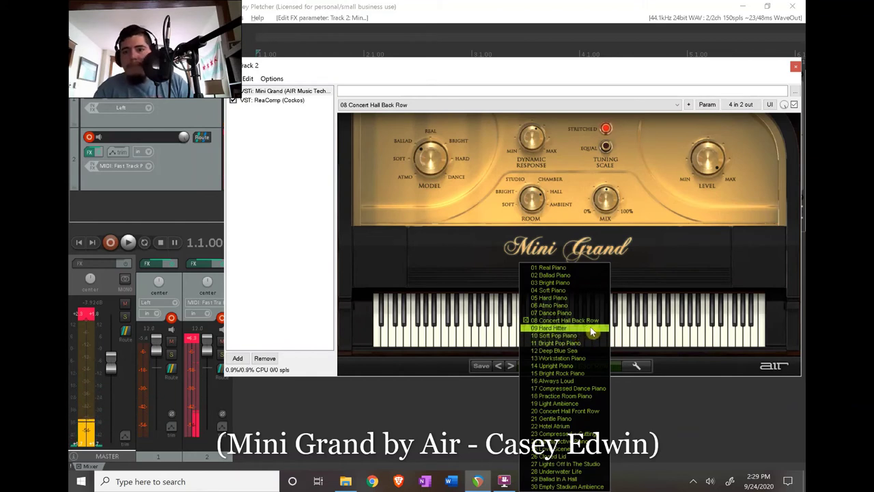
# Load the 10 Soft Pop Piano preset, then click controls along the plugin's lower edge.
pyautogui.click(586, 337)
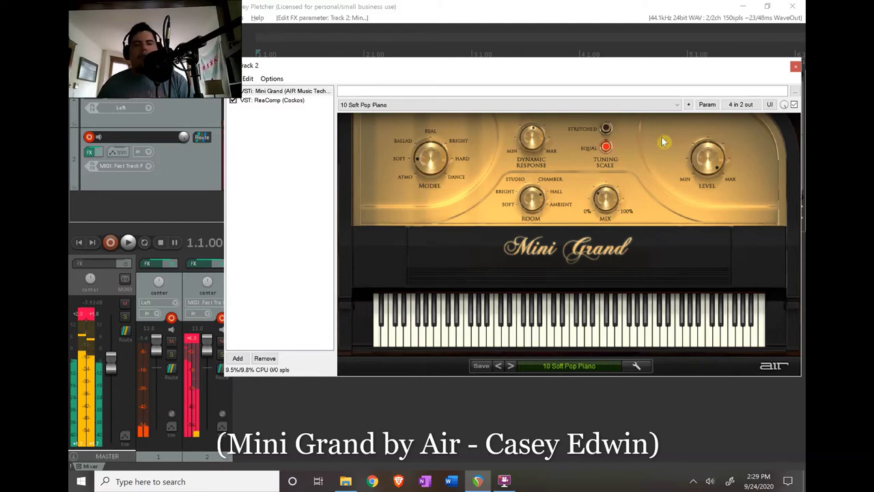
pyautogui.click(697, 482)
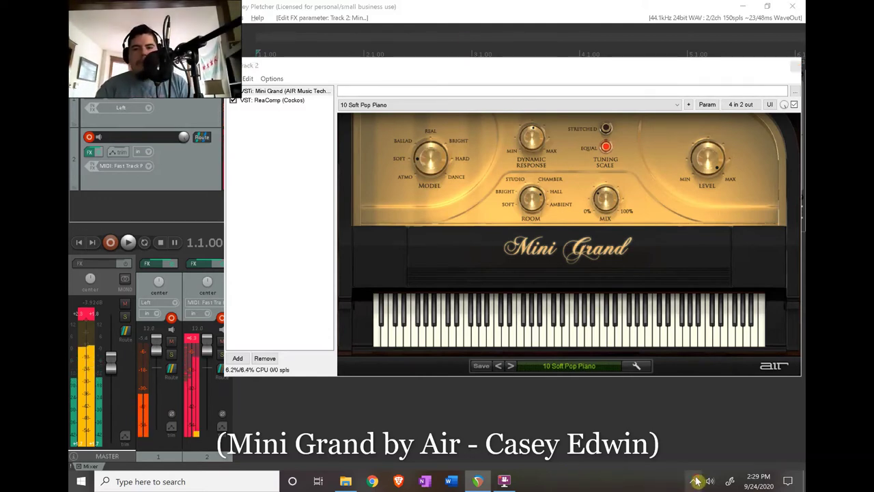
pyautogui.click(697, 482)
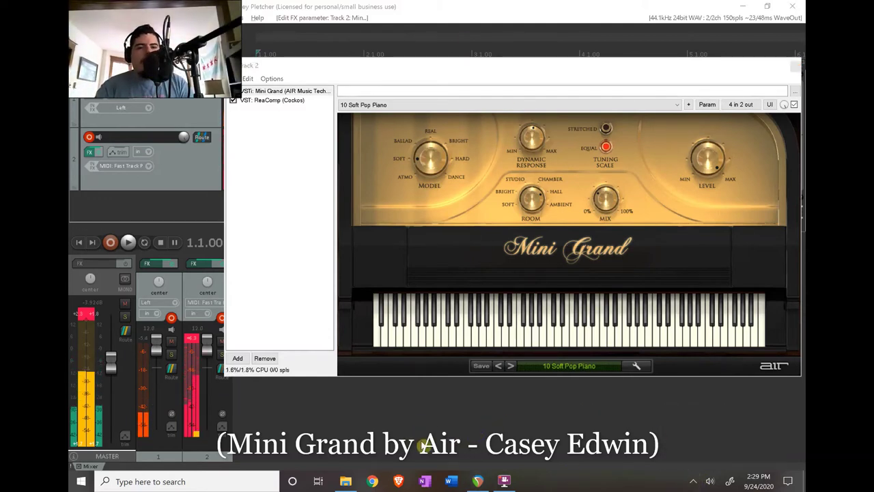
pyautogui.click(504, 481)
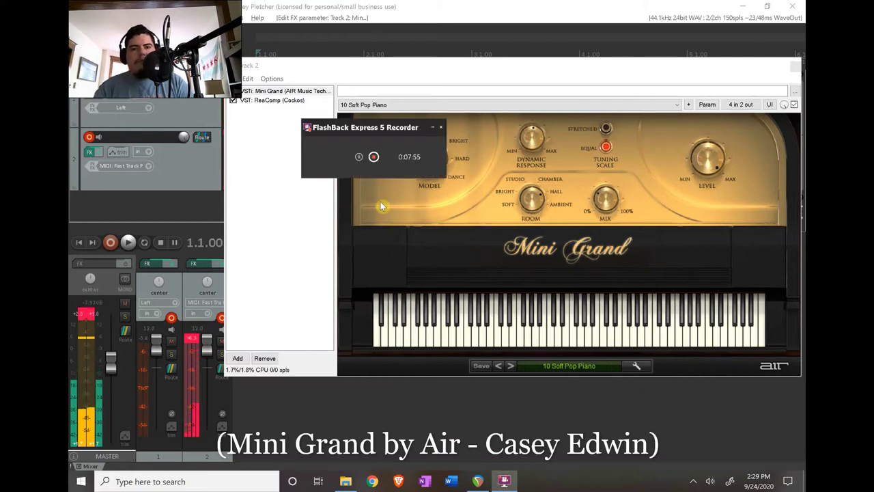
pyautogui.click(504, 481)
pyautogui.click(504, 480)
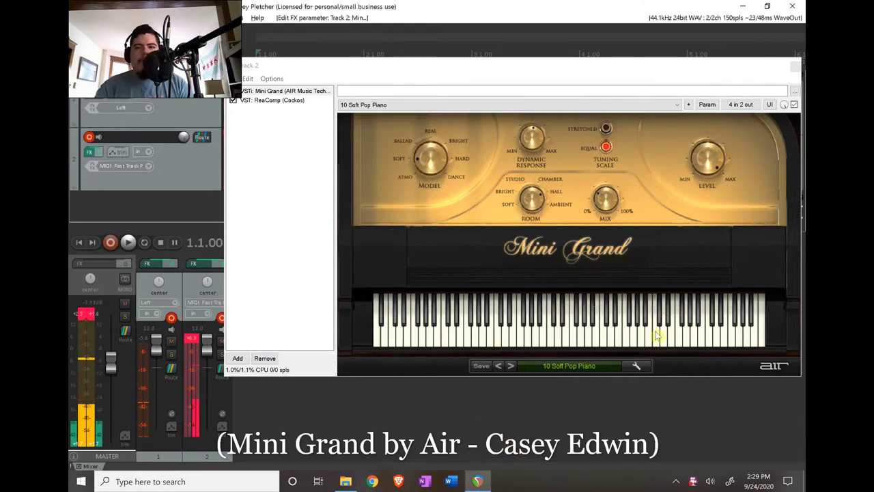
pyautogui.click(604, 367)
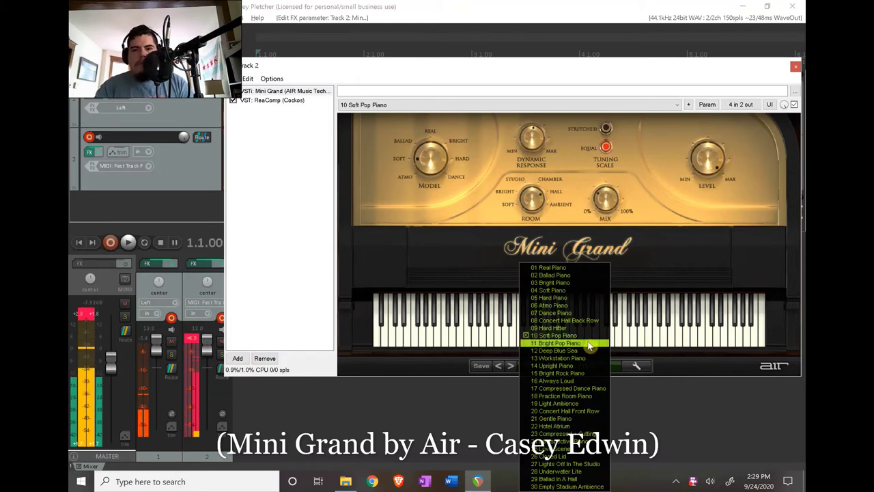
# Load 11 Bright Pop Piano and drag the Level knob up to +12.0 dB.
pyautogui.click(586, 344)
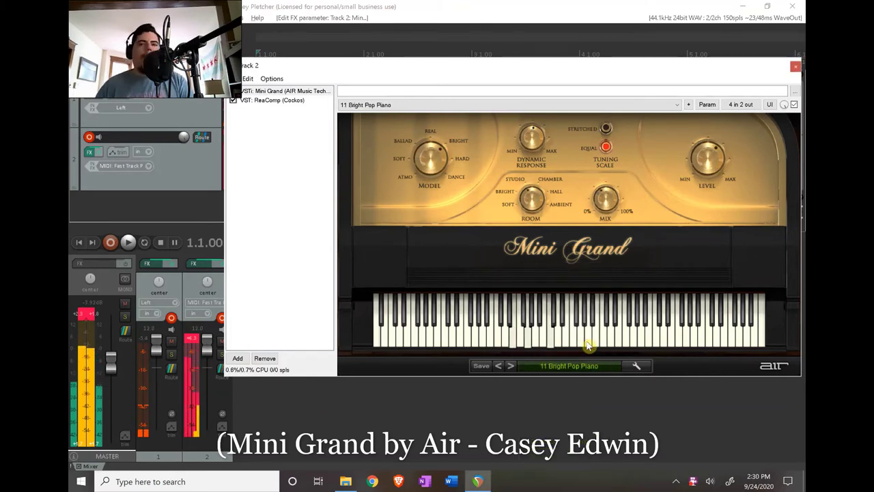
pyautogui.moveTo(705, 166); pyautogui.dragTo(710, 45)
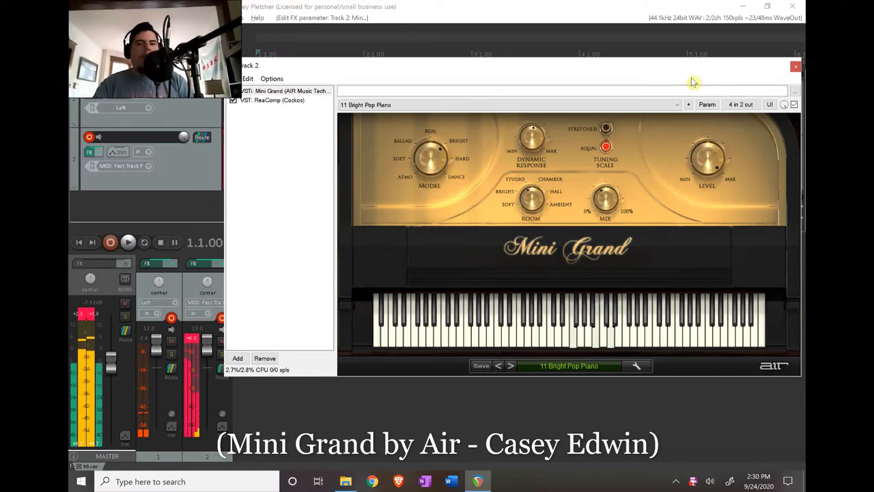
# Load the 12 Deep Blue Sea preset, then reopen the Mini Grand preset list.
pyautogui.click(579, 369)
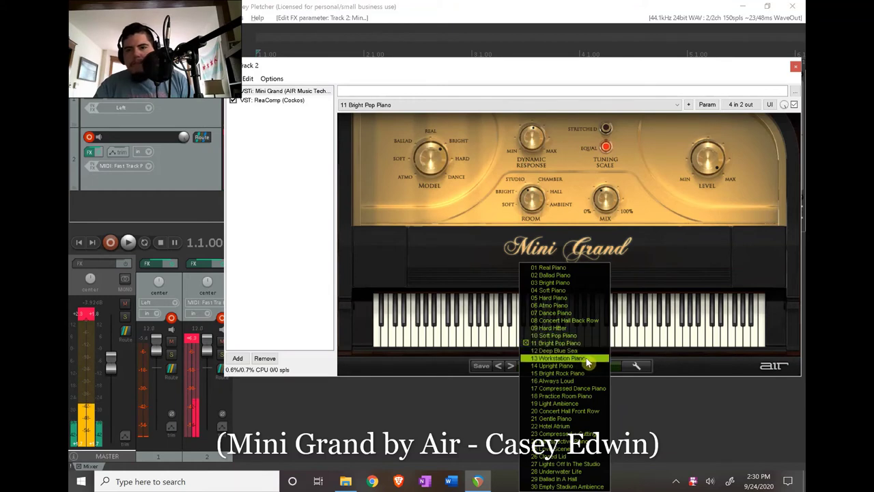
pyautogui.click(581, 351)
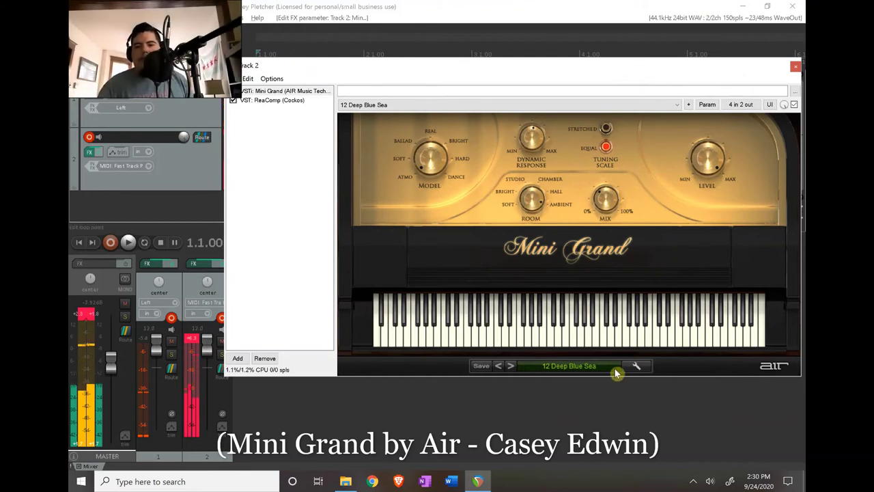
pyautogui.click(592, 367)
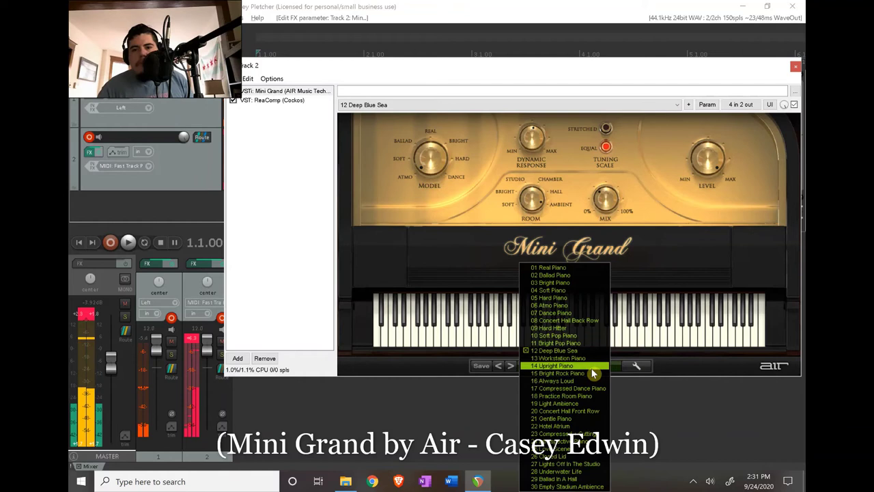
# Load 14 Upright Piano and set its Level knob to the +12.0 dB maximum.
pyautogui.click(593, 365)
pyautogui.moveTo(712, 189); pyautogui.dragTo(723, 32)
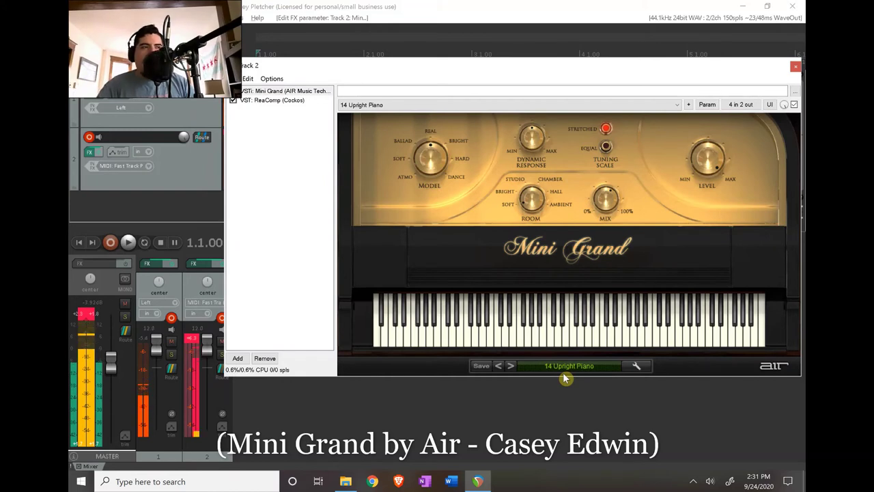
pyautogui.click(586, 367)
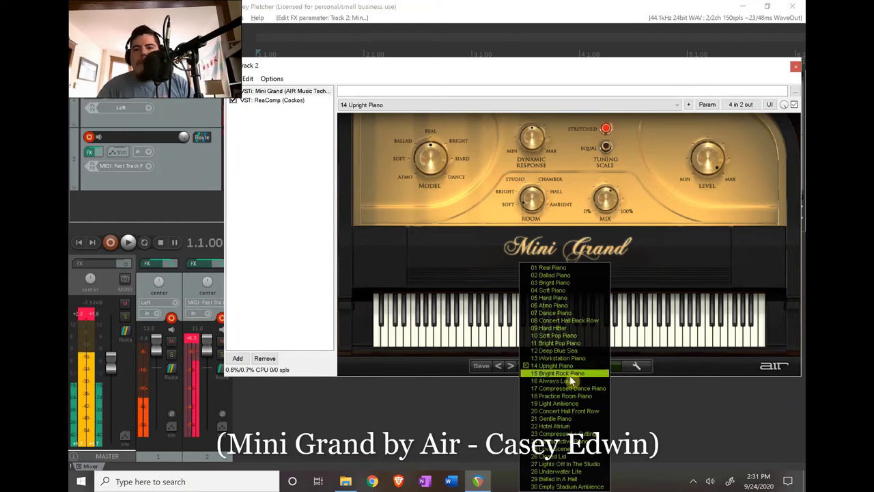
# Load the 15 Bright Rock Piano preset on the Mini Grand.
pyautogui.click(573, 373)
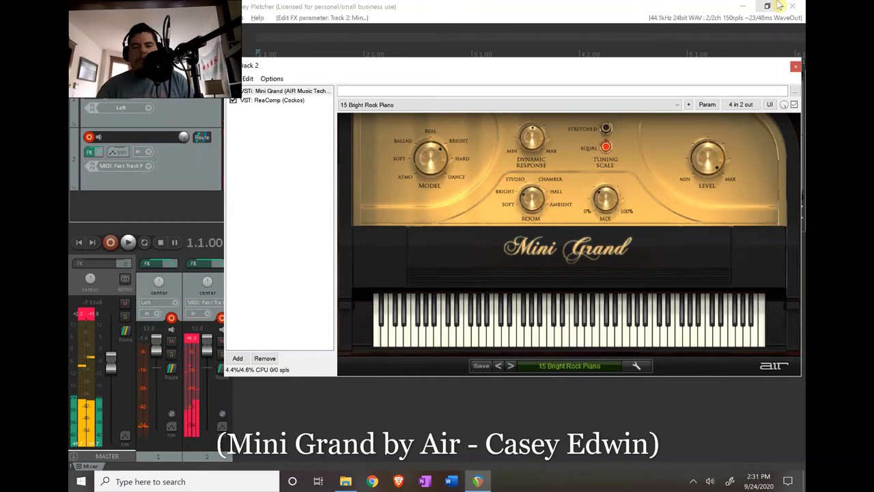
pyautogui.click(592, 366)
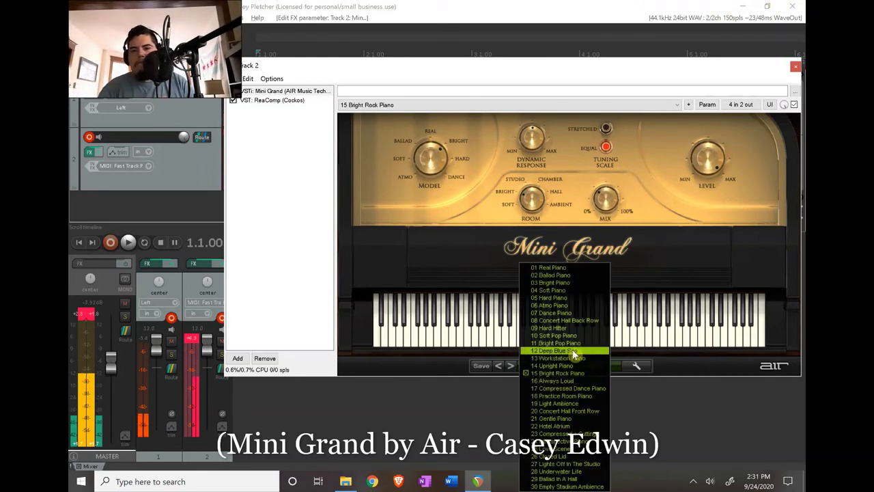
# Load 19 Light Ambience and raise the Level knob to +12.0 dB.
pyautogui.click(589, 404)
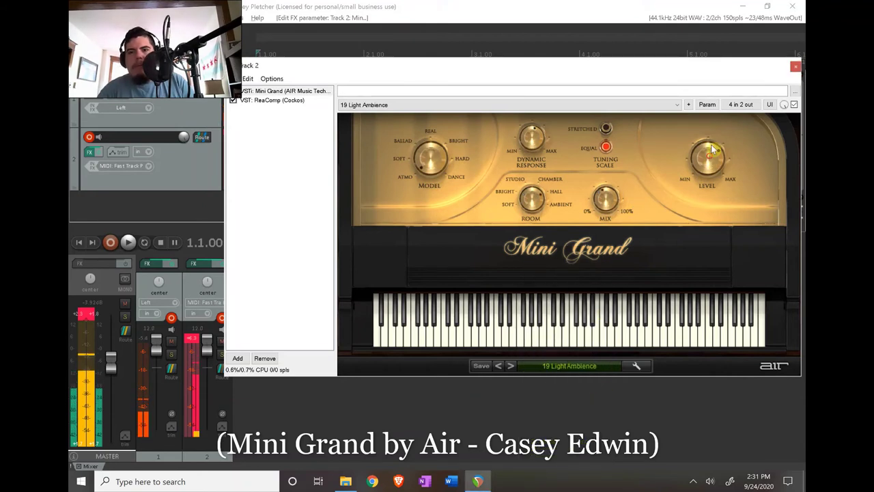
pyautogui.moveTo(712, 149); pyautogui.dragTo(731, 103)
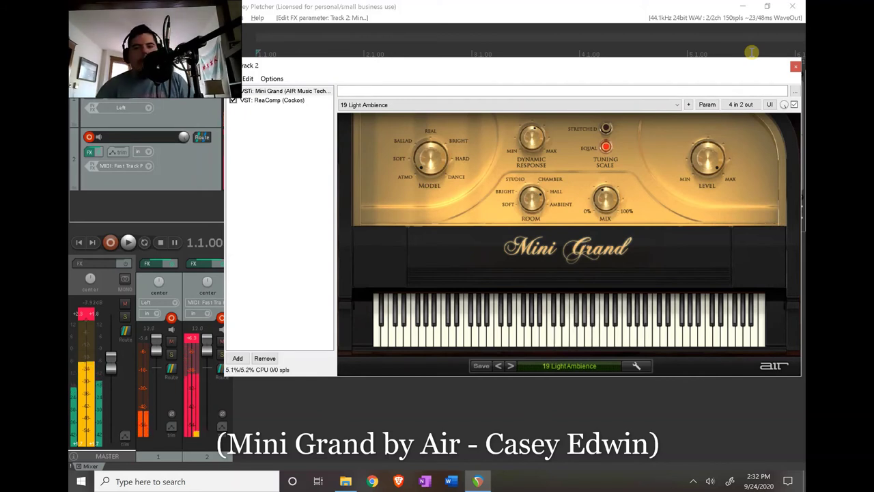
pyautogui.click(577, 366)
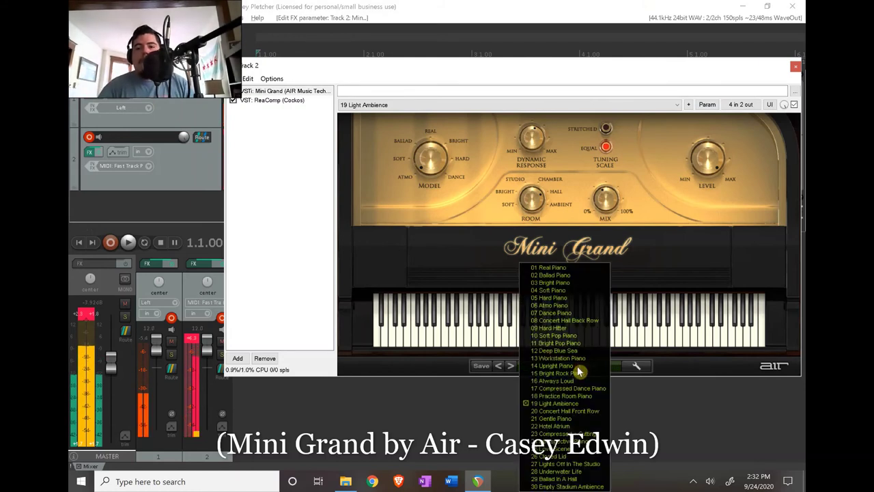
# Load 20 Concert Hall Front Row with the Level knob pushed to +12.0 dB.
pyautogui.click(574, 411)
pyautogui.moveTo(708, 157); pyautogui.dragTo(730, 22)
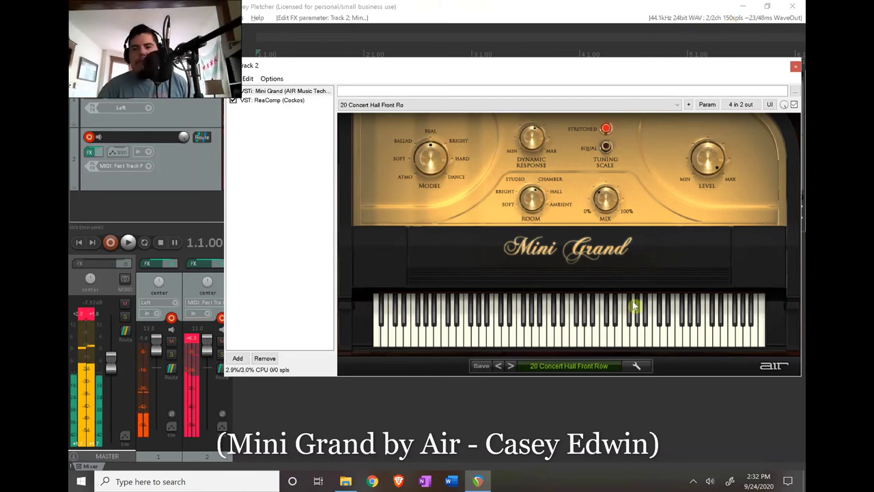
pyautogui.click(587, 366)
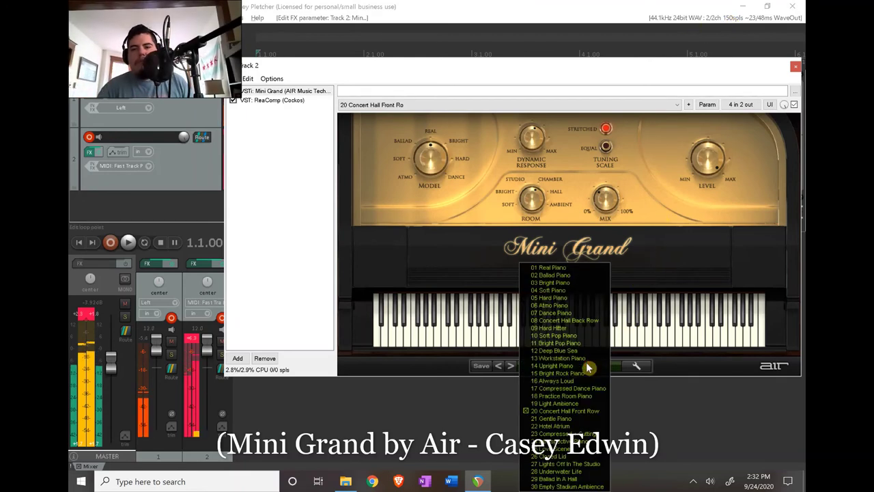
# Pick 22 Hotel Atrium from the Mini Grand preset dropdown.
pyautogui.click(588, 427)
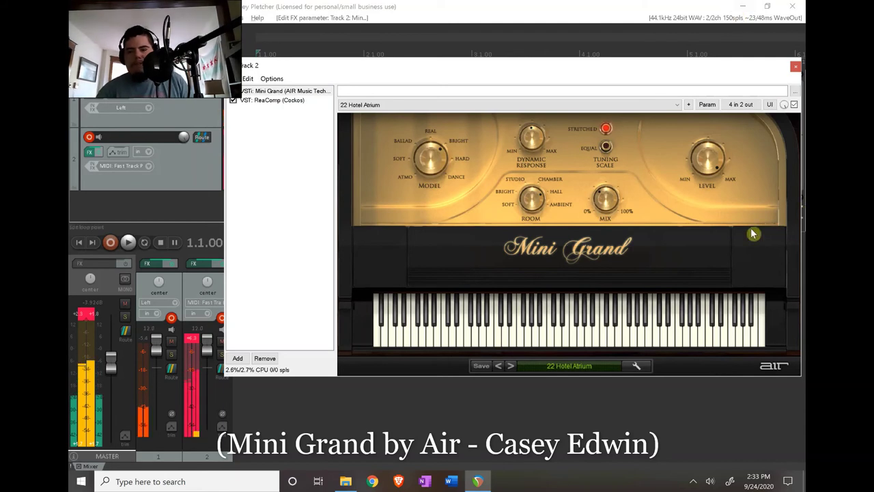
pyautogui.click(585, 372)
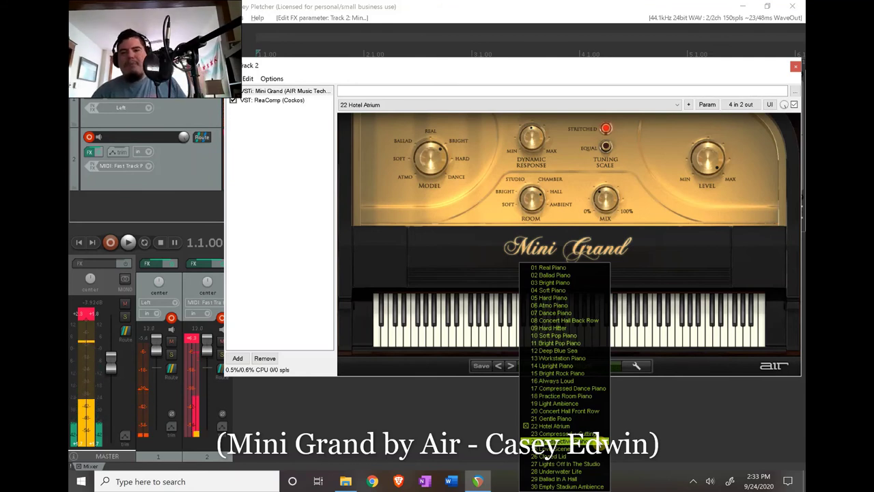
# Load 24 Introspective Piano and drag the Level knob up to +12.0 dB.
pyautogui.click(567, 441)
pyautogui.moveTo(688, 184); pyautogui.dragTo(680, 79)
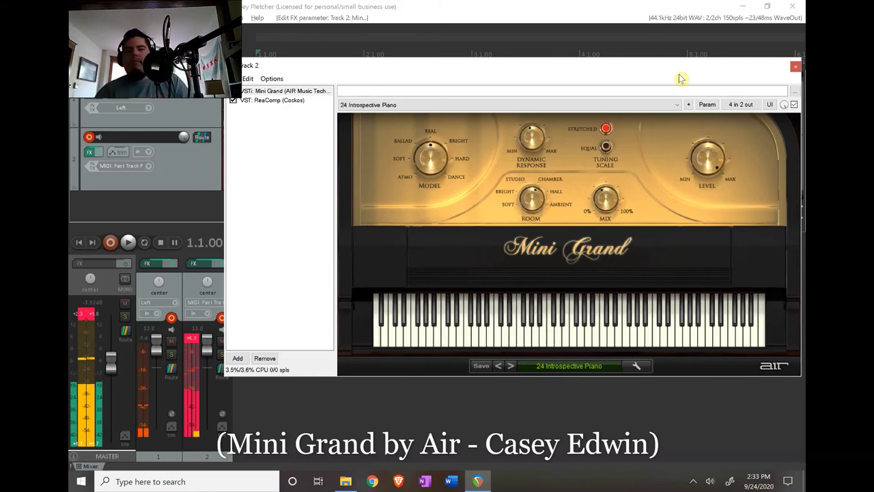
# Load the 25 Love Scene preset from Mini Grand's preset list, then reopen the list.
pyautogui.click(591, 369)
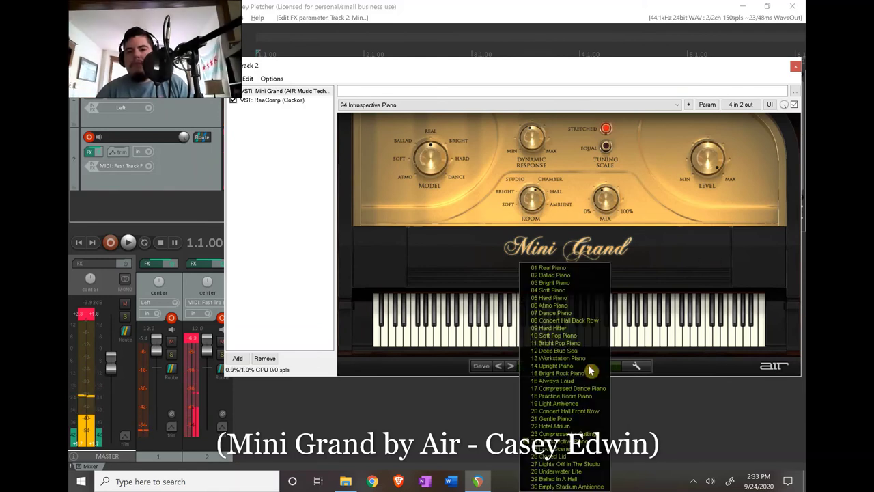
pyautogui.click(573, 451)
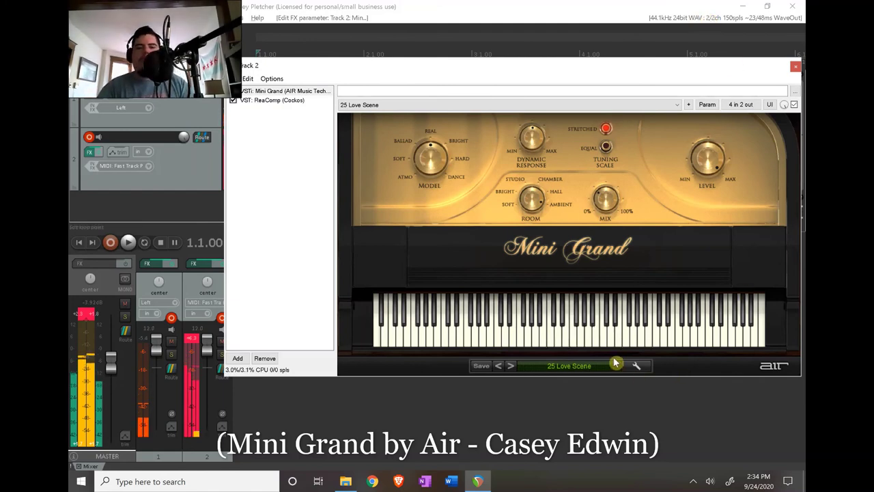
pyautogui.click(580, 367)
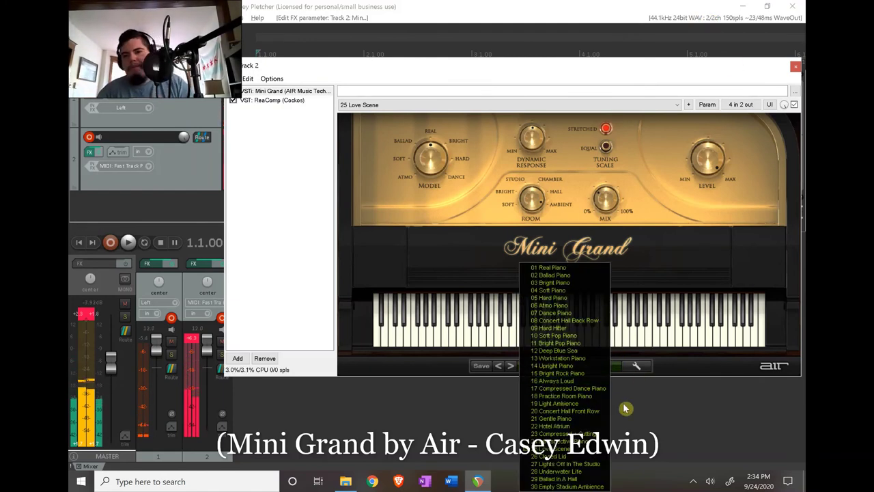
# Try 27 Lights Off In The Studio with Level raised from +5.2 to +12.0 dB, then load 28 Underwater Life.
pyautogui.click(578, 466)
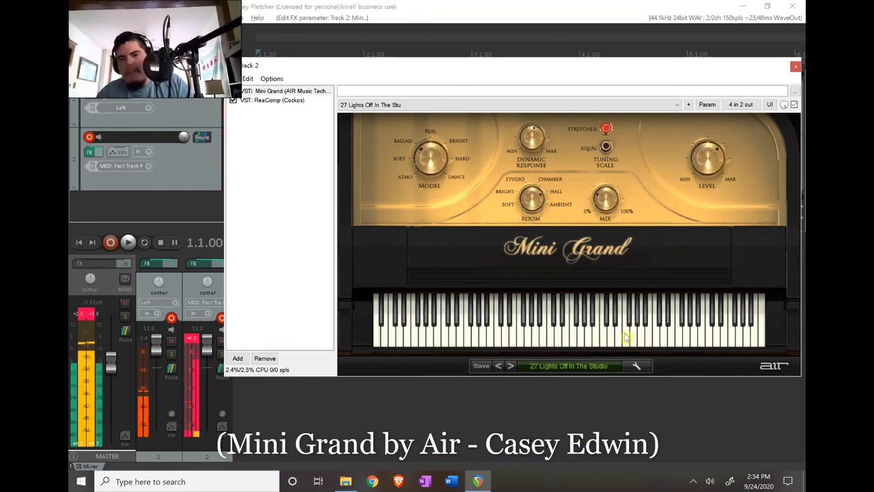
pyautogui.moveTo(706, 130); pyautogui.dragTo(704, 122)
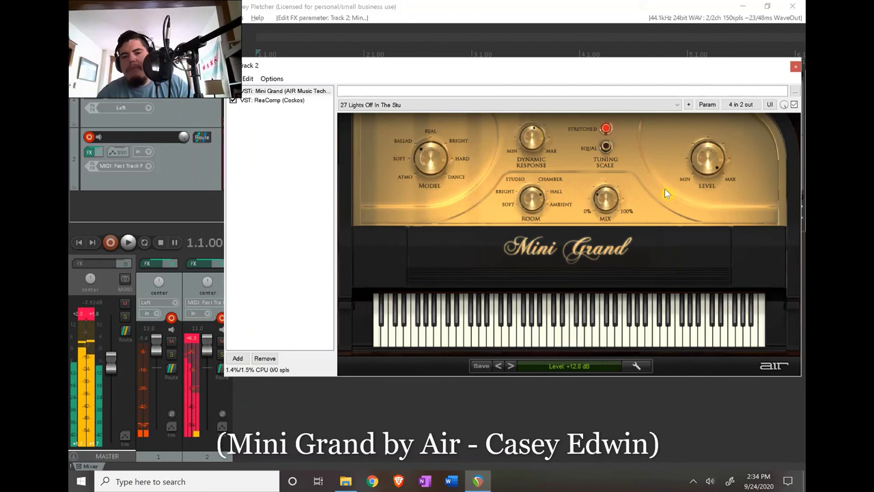
pyautogui.click(585, 368)
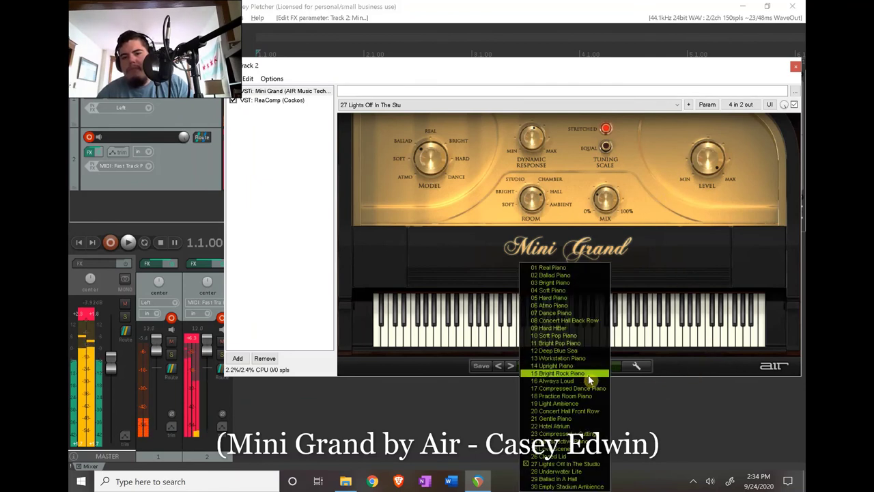
pyautogui.click(591, 471)
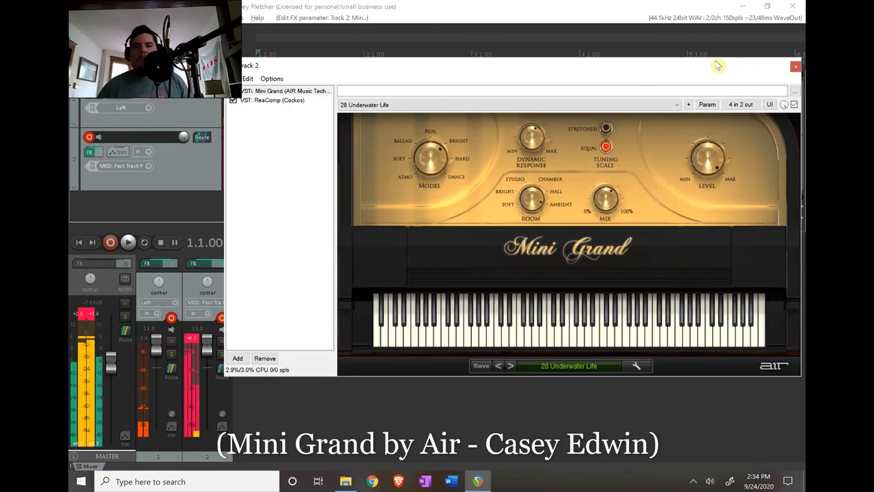
pyautogui.click(581, 366)
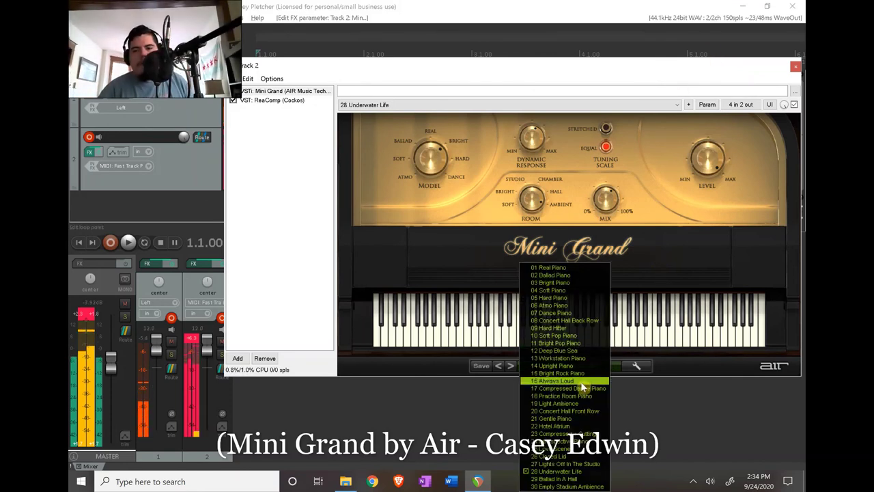
# Load the 30 Empty Stadium Ambience preset and set the piano Level to +12.0 dB.
pyautogui.click(587, 486)
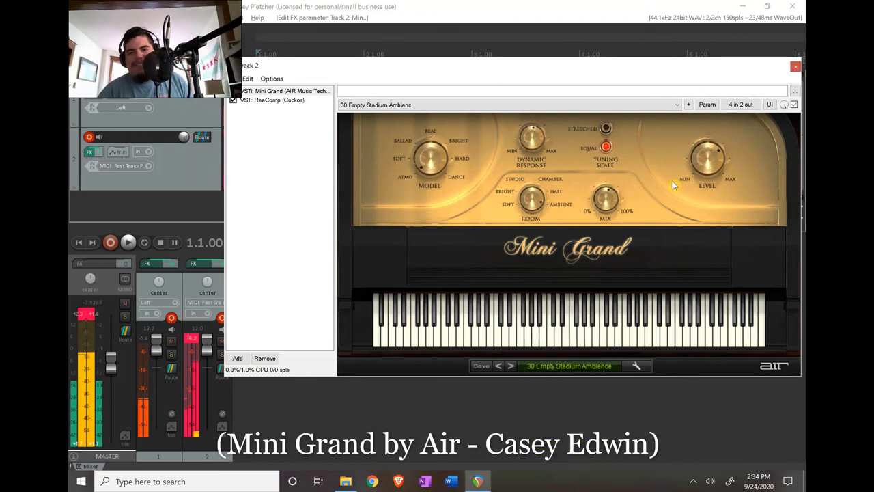
pyautogui.click(706, 173)
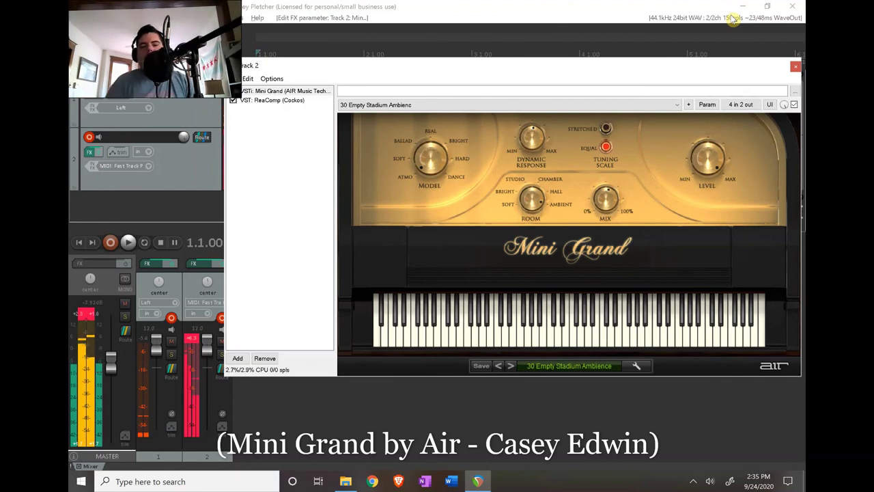
pyautogui.click(693, 482)
pyautogui.click(694, 484)
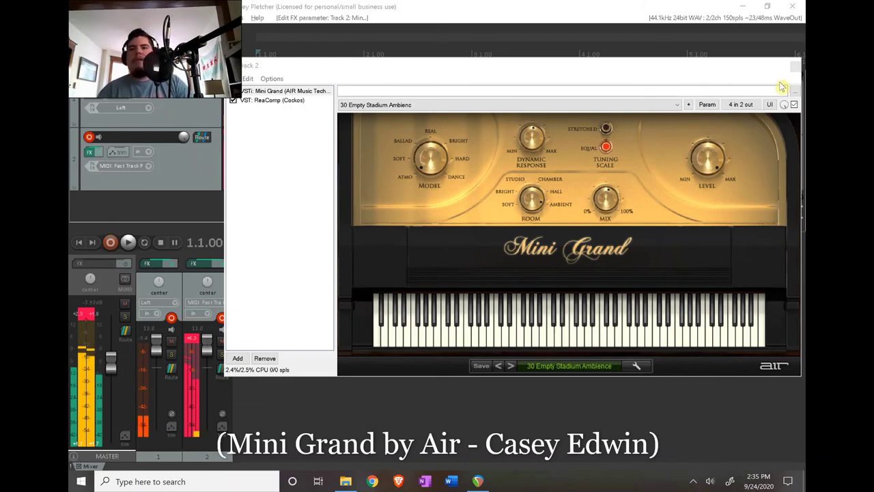
# Close the Track 2 FX chain window with its top-right X button.
pyautogui.moveTo(797, 66); pyautogui.dragTo(797, 62)
pyautogui.click(798, 62)
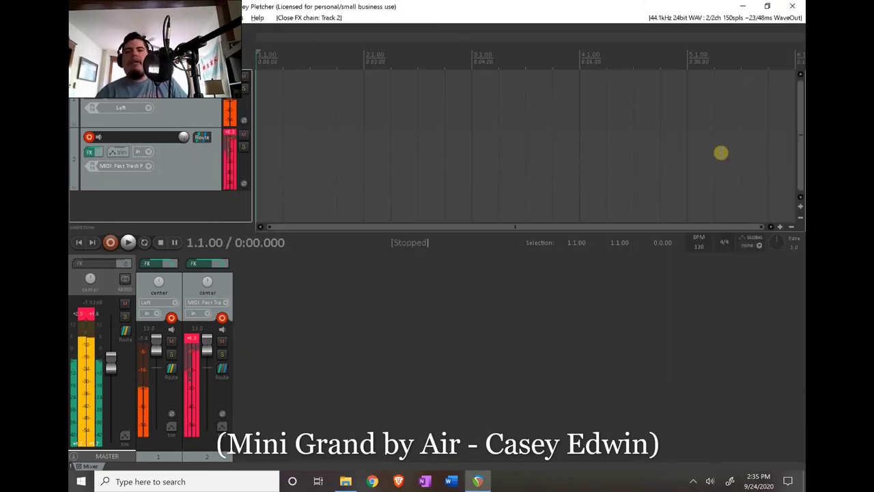